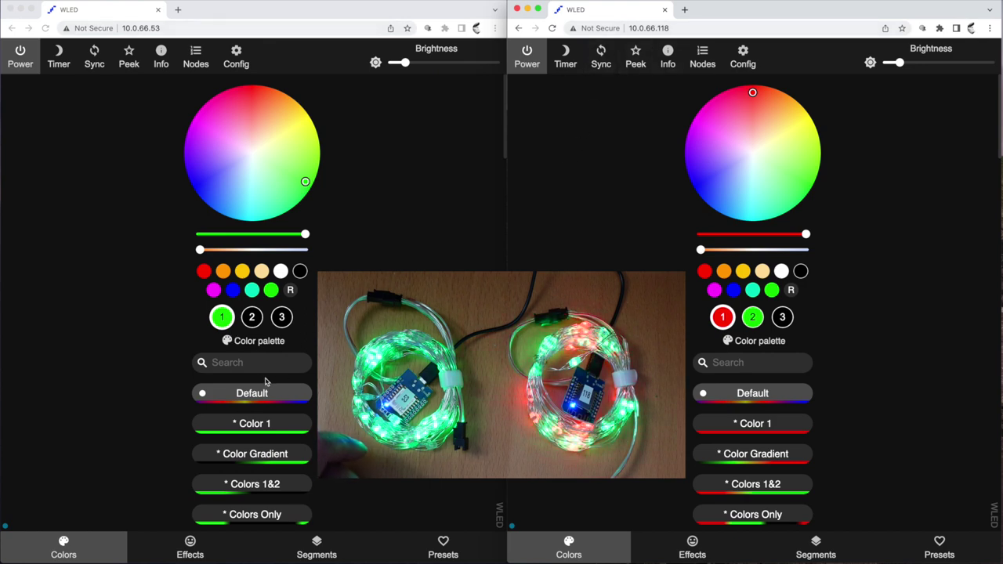
# Cycle the left strip's colour through red and orange, ending back on green
pyautogui.click(206, 272)
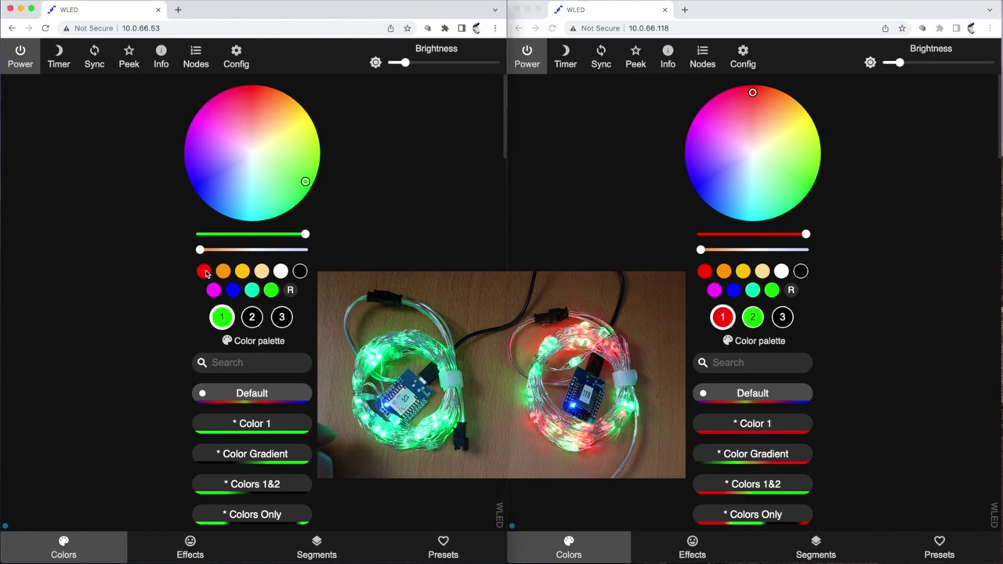
pyautogui.click(204, 271)
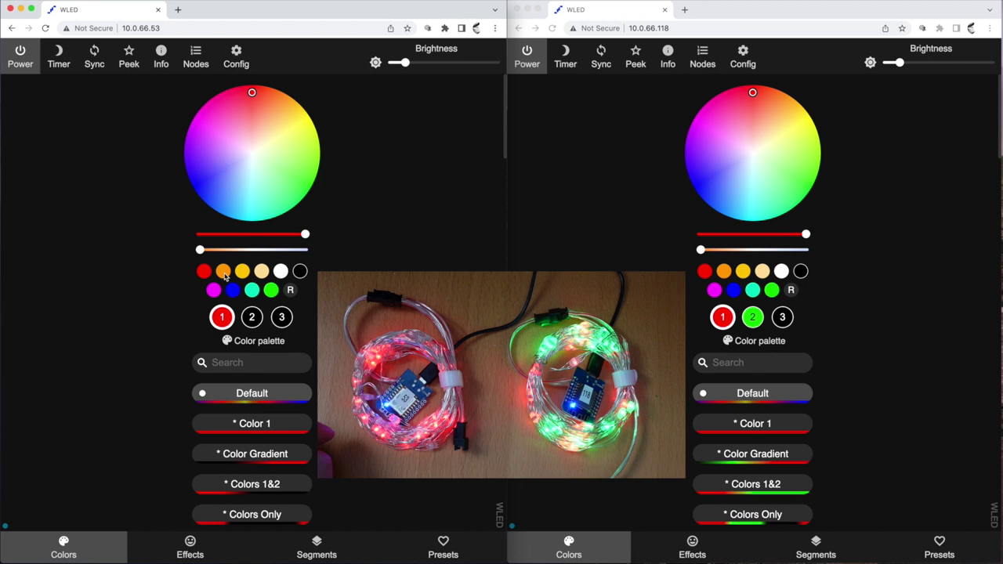
pyautogui.click(224, 272)
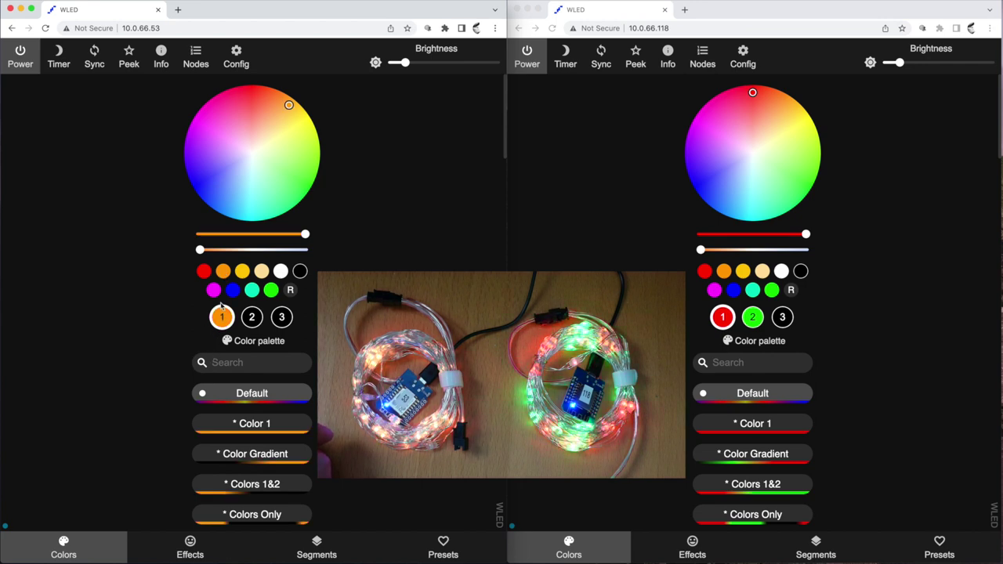
pyautogui.click(271, 290)
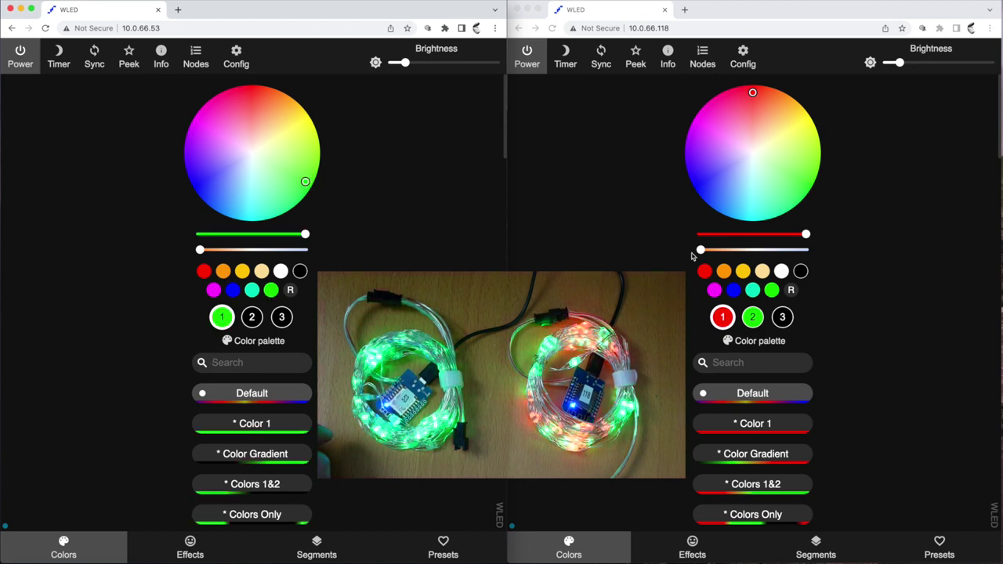
# On the right controller, load the Candy Cane preset, then the Chase 2 preset
pyautogui.click(903, 332)
pyautogui.click(938, 546)
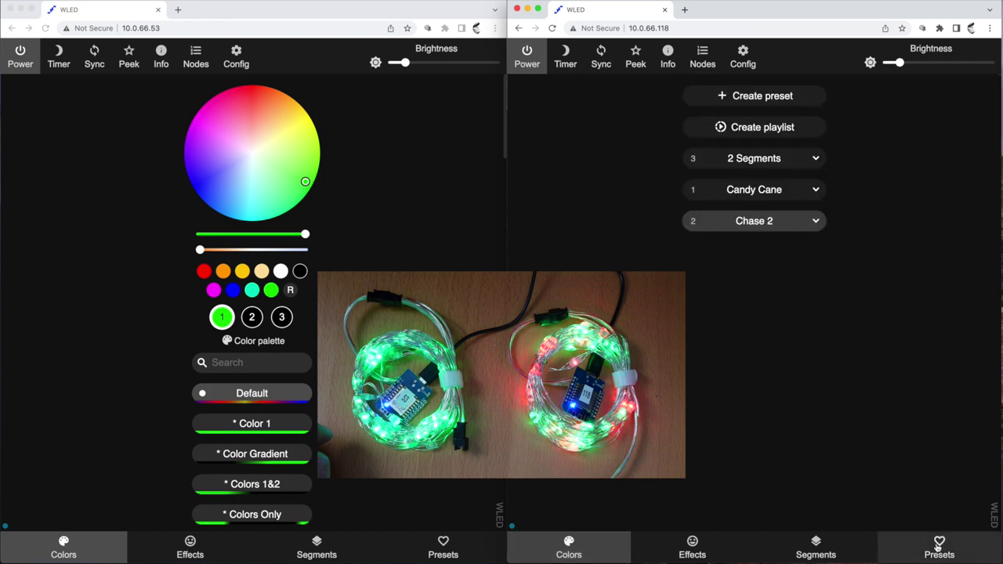
pyautogui.click(762, 189)
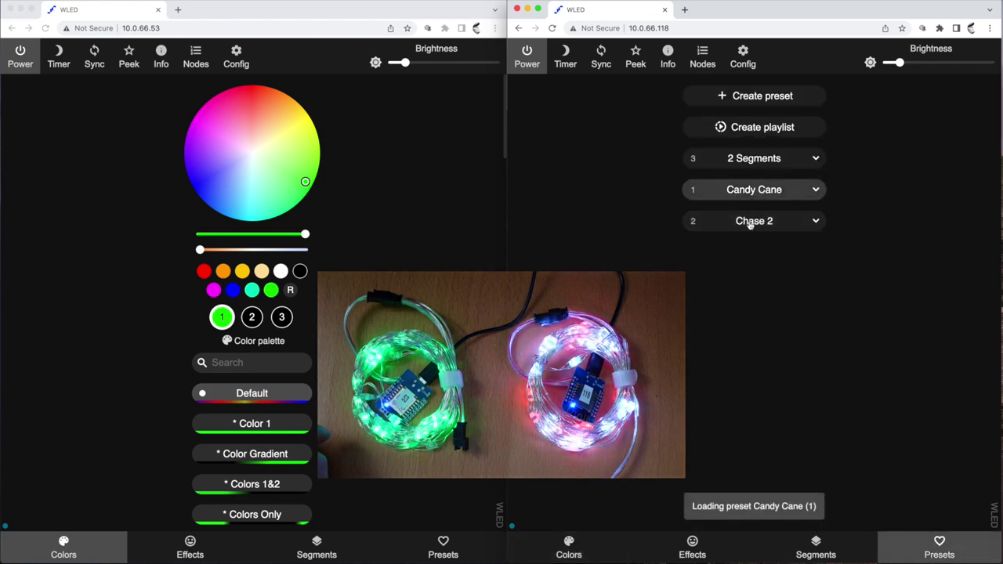
pyautogui.click(751, 223)
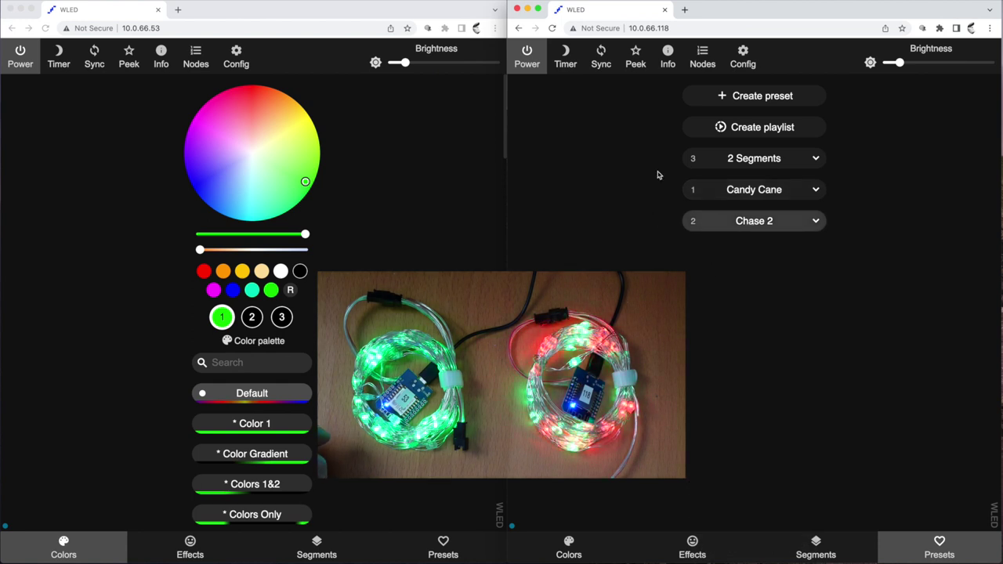
# Open the left controller's Sync Interfaces page and the right controller's Config menu
pyautogui.click(235, 54)
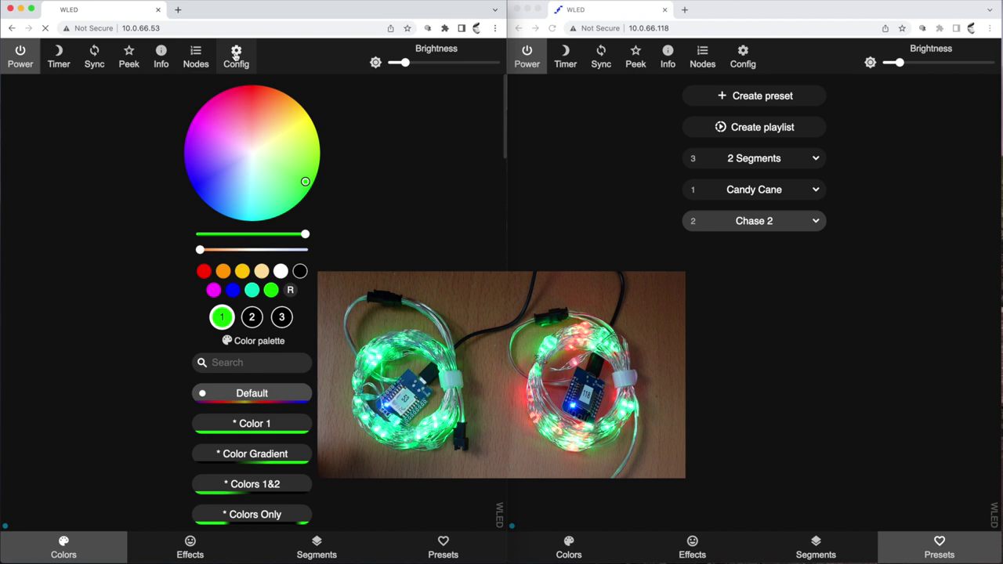
pyautogui.click(235, 53)
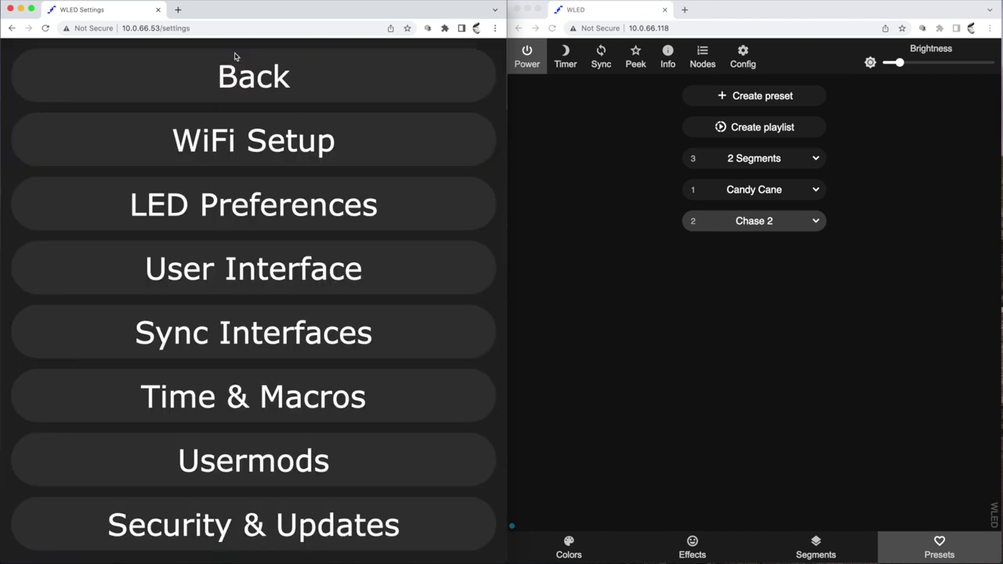
pyautogui.click(212, 336)
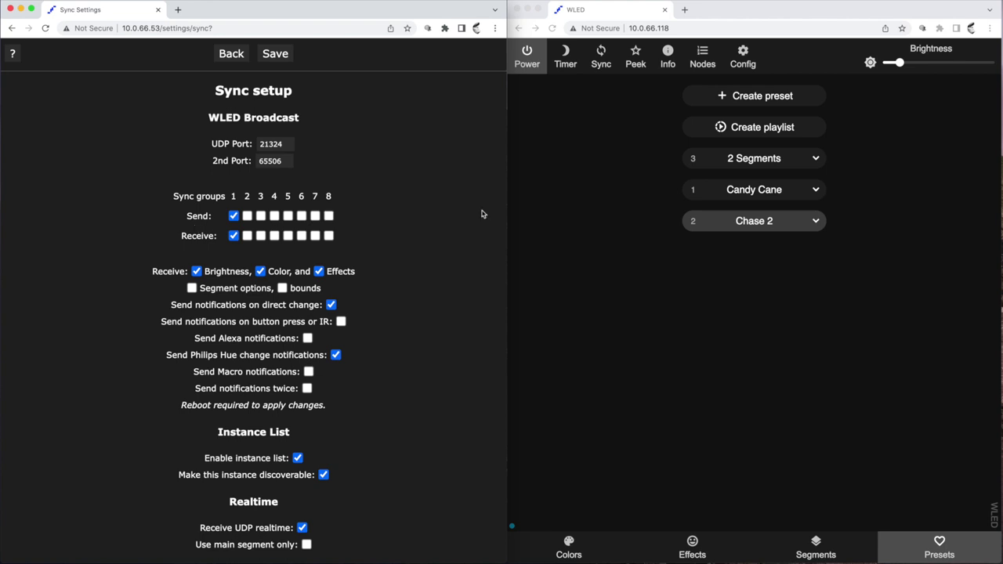
pyautogui.click(747, 60)
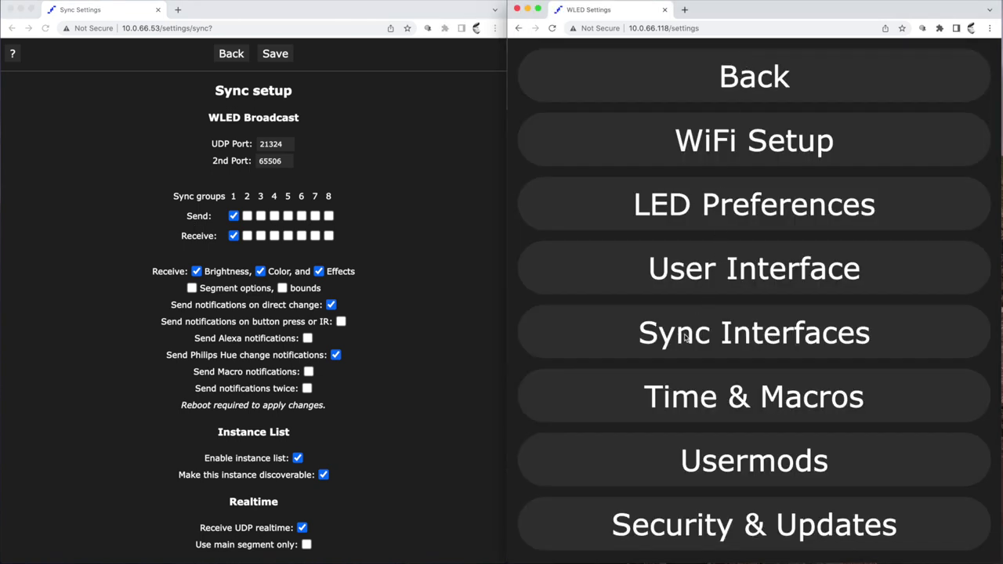
# Open the right controller's Sync Interfaces and set the left controller to send only on group 8
pyautogui.click(684, 337)
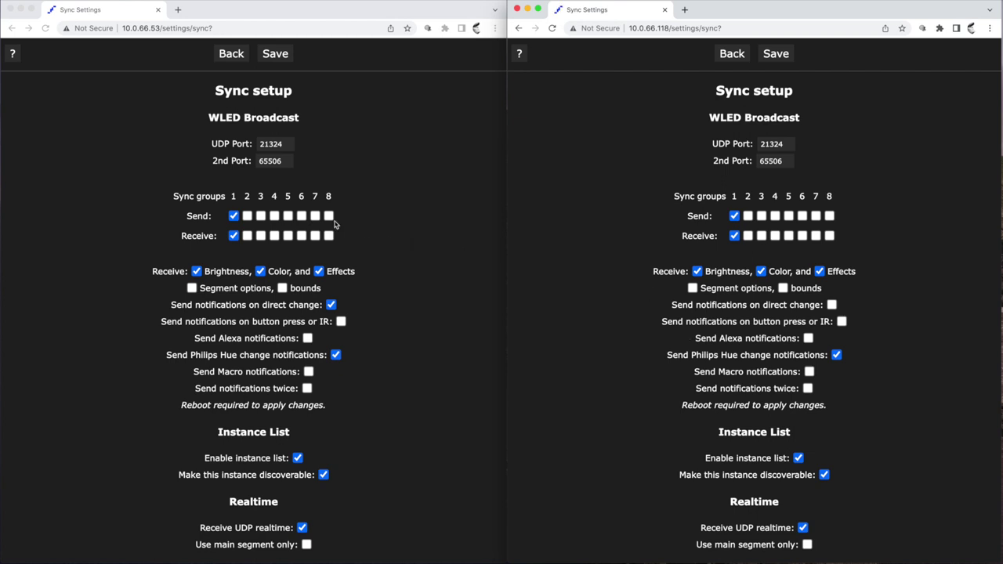
pyautogui.click(237, 237)
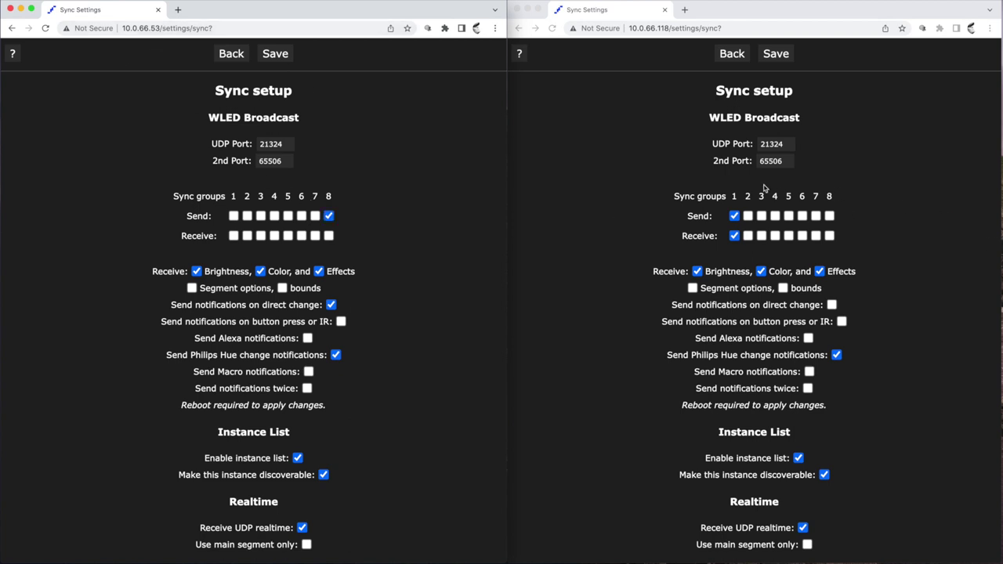
pyautogui.click(738, 218)
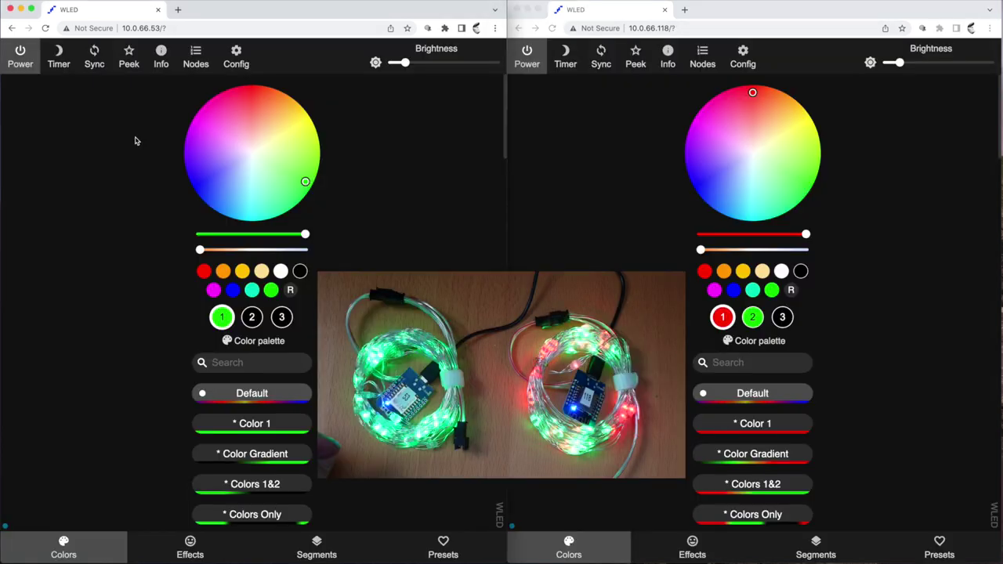
# Turn on sync on the left controller and set its strip colour to red
pyautogui.click(95, 54)
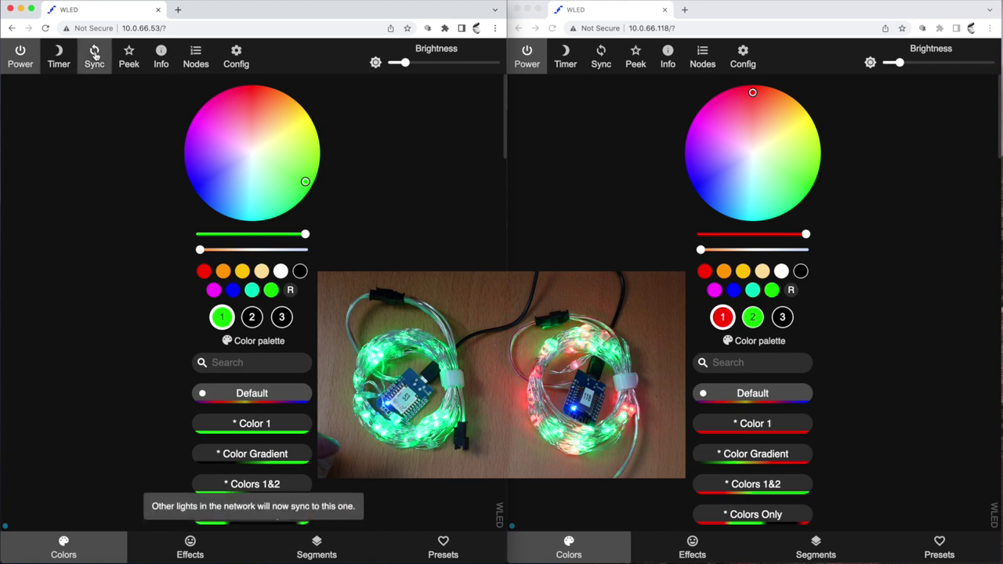
pyautogui.click(204, 272)
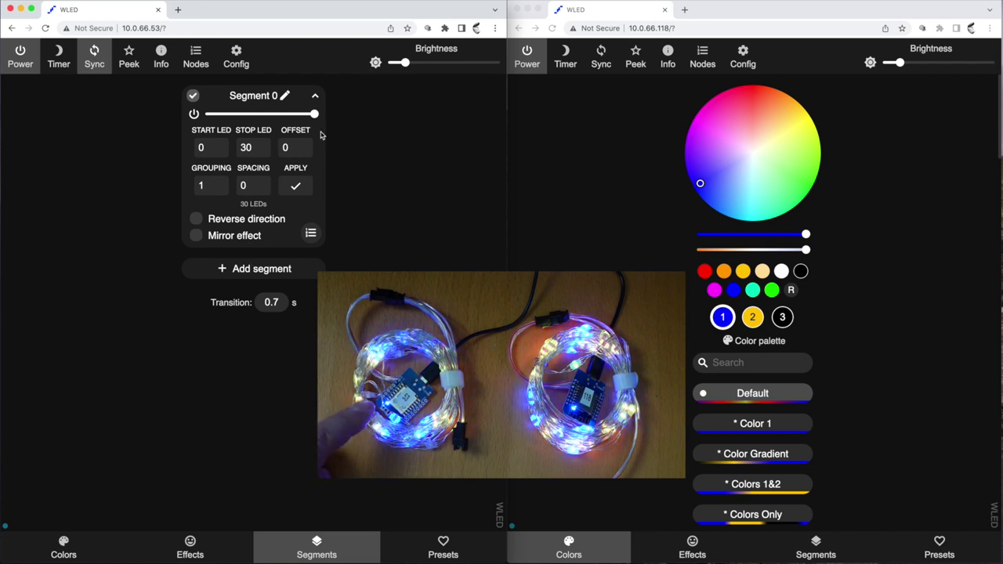
# Compare Segment 0 on both controllers: right spans LEDs 0–50, left spans 0–30
pyautogui.click(316, 98)
pyautogui.press('1')
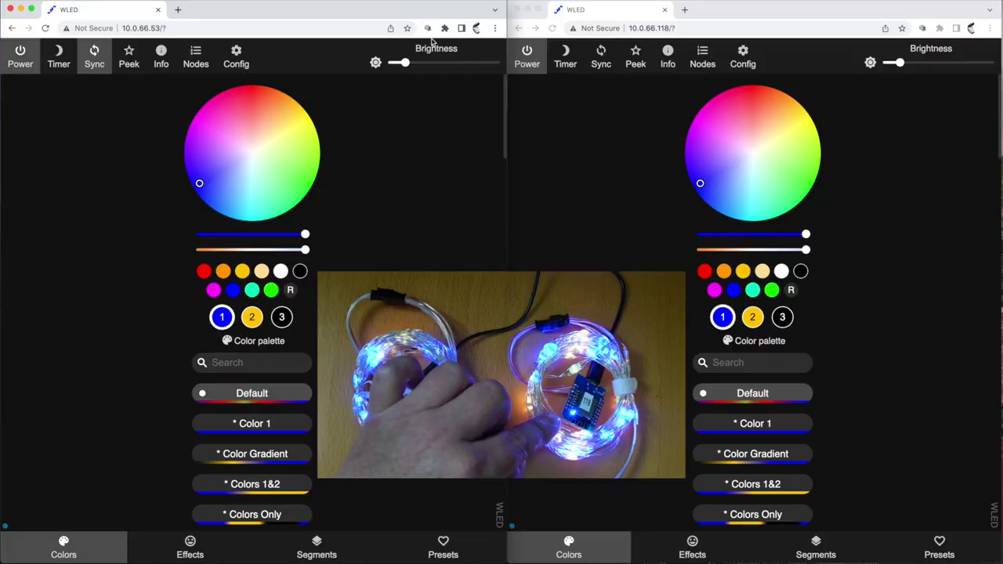
pyautogui.click(611, 109)
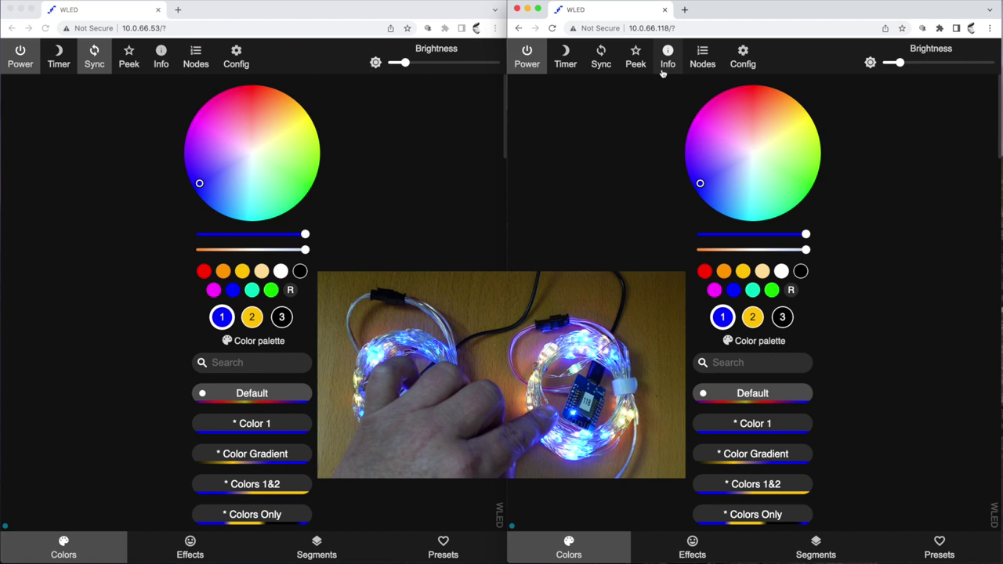
pyautogui.click(816, 543)
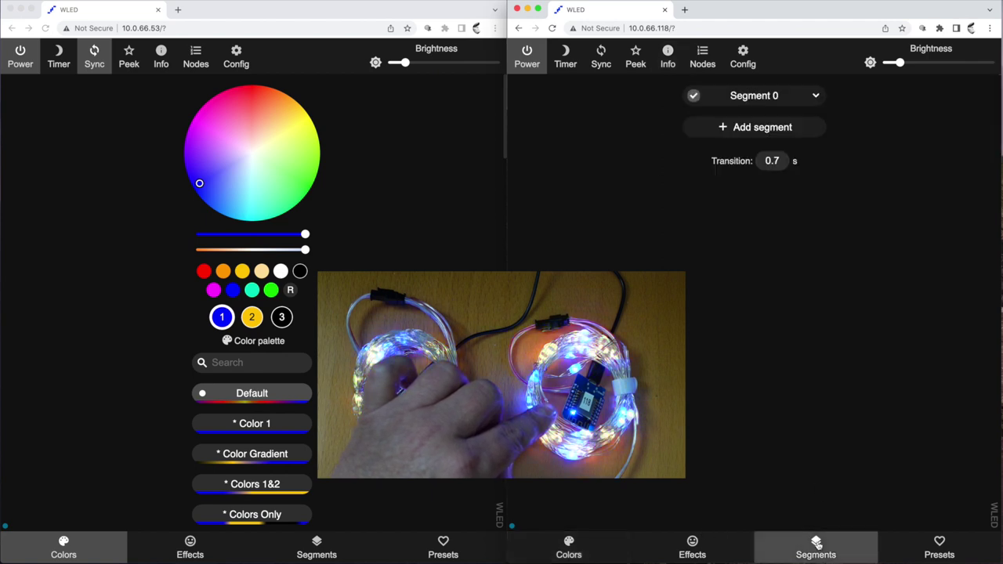
pyautogui.click(816, 96)
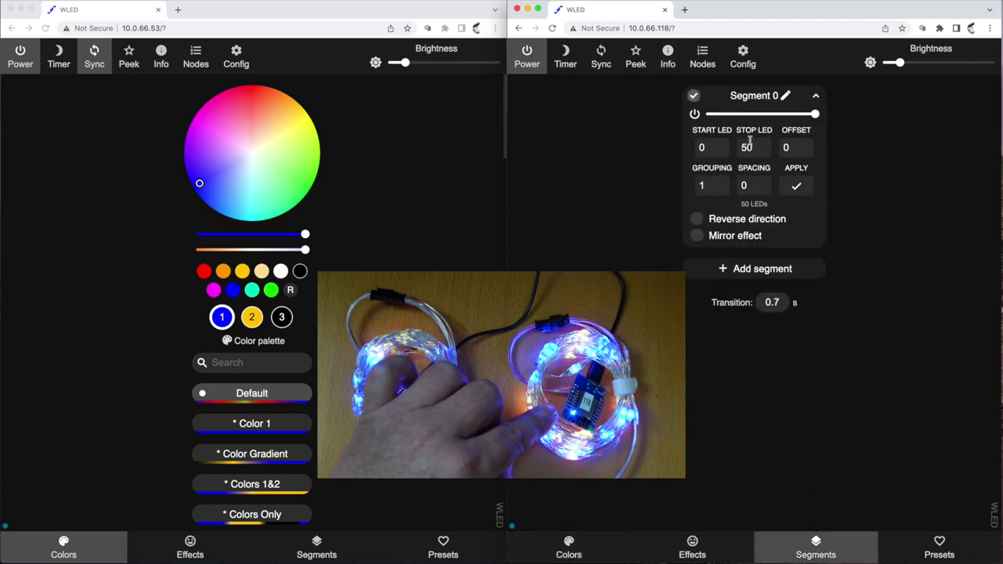
pyautogui.click(317, 546)
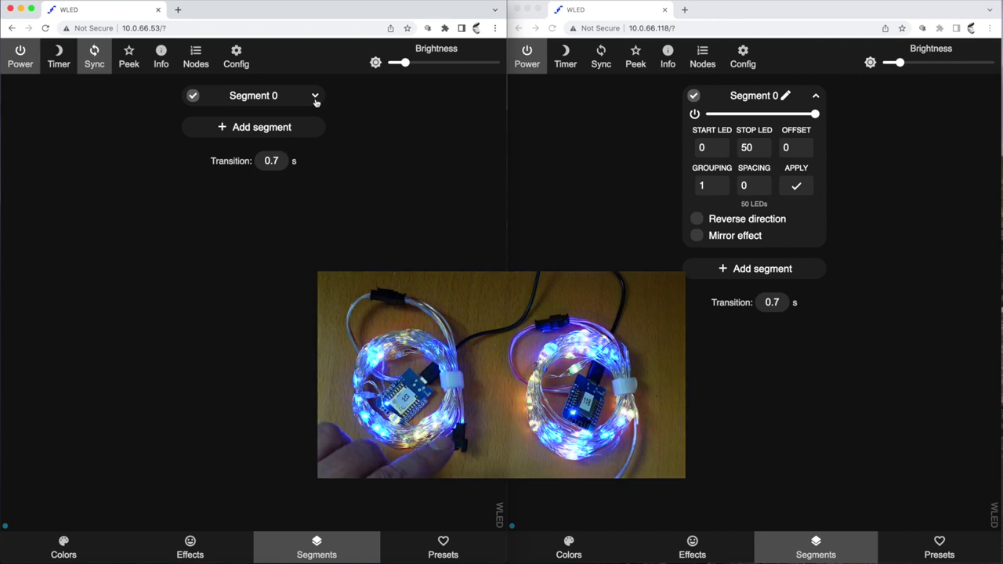
pyautogui.click(315, 97)
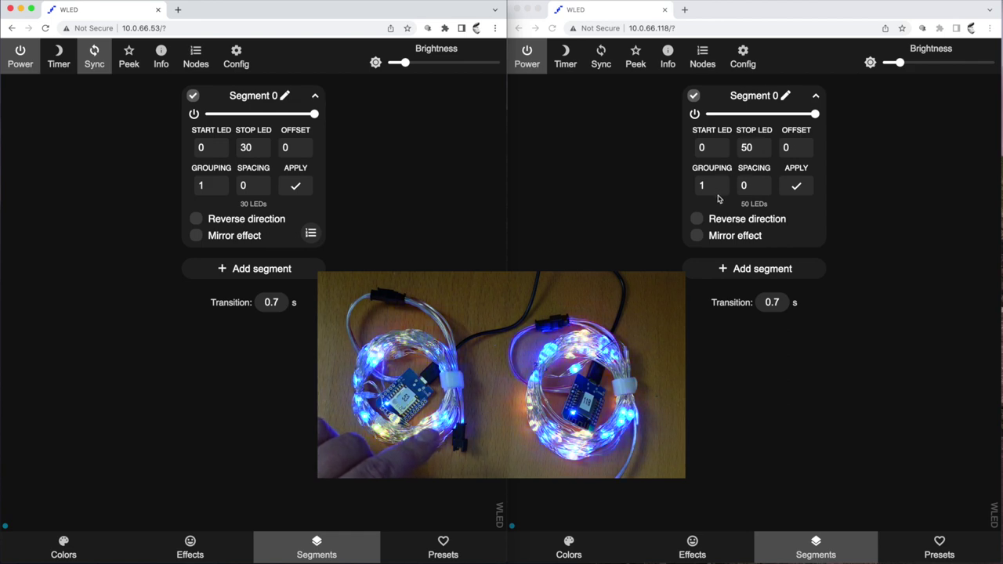
# Open the right controller's Sync Interfaces and point out its Receive options for group 8
pyautogui.click(742, 64)
pyautogui.click(742, 64)
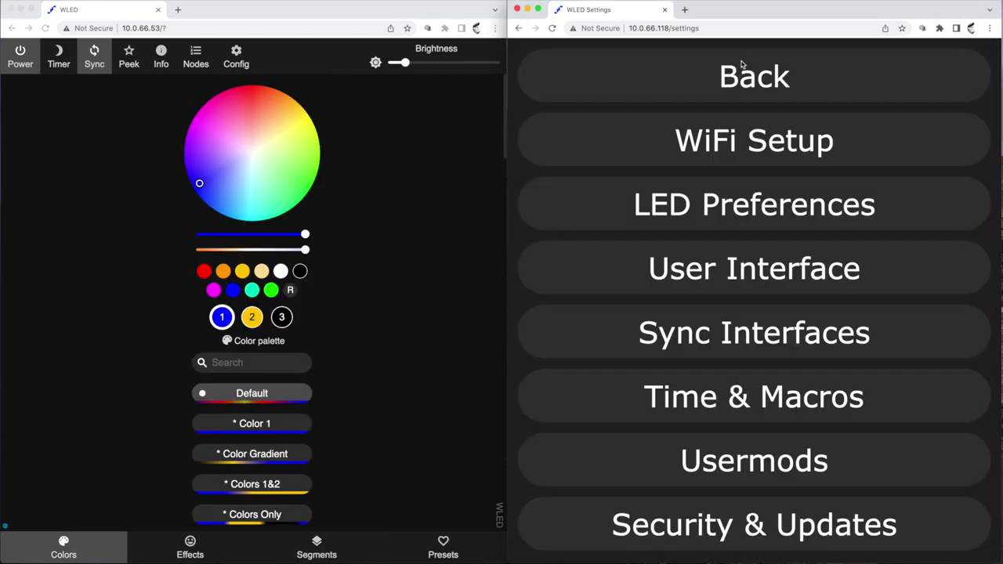
pyautogui.click(703, 339)
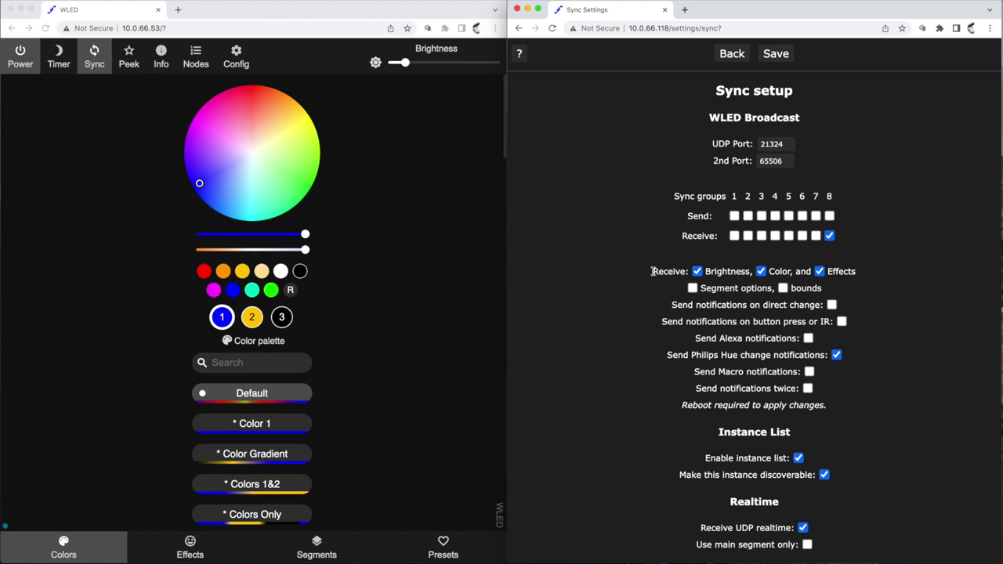
pyautogui.moveTo(652, 271); pyautogui.dragTo(703, 281)
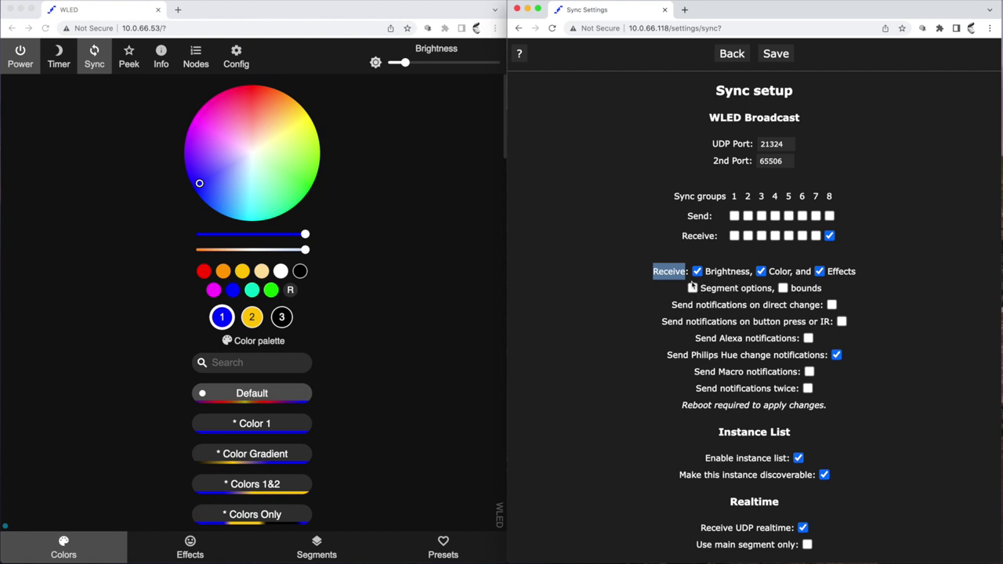
pyautogui.click(620, 301)
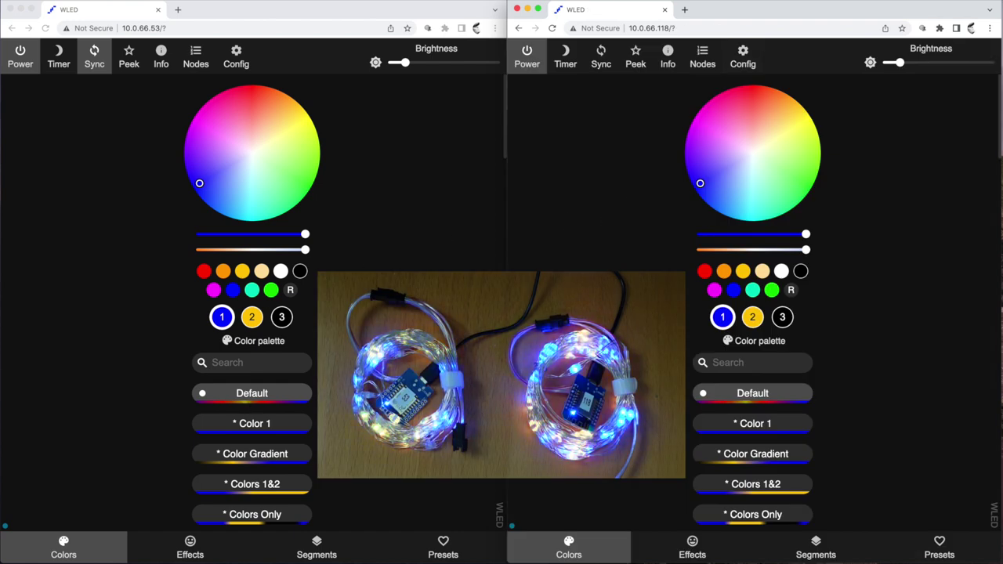
# Load the Green preset on the left and expand the right controller's Segment 0 (LEDs 0–30)
pyautogui.click(443, 549)
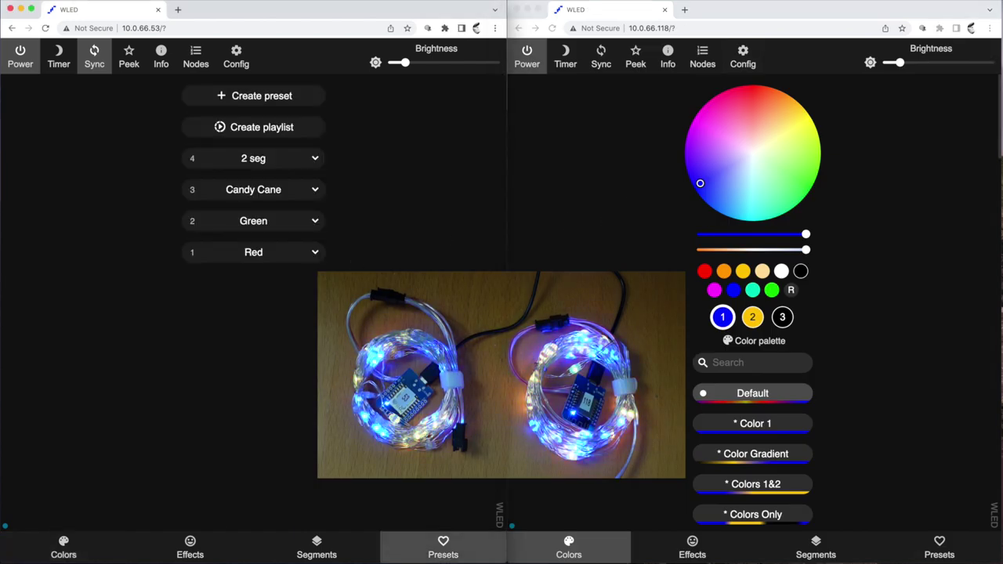
pyautogui.click(271, 222)
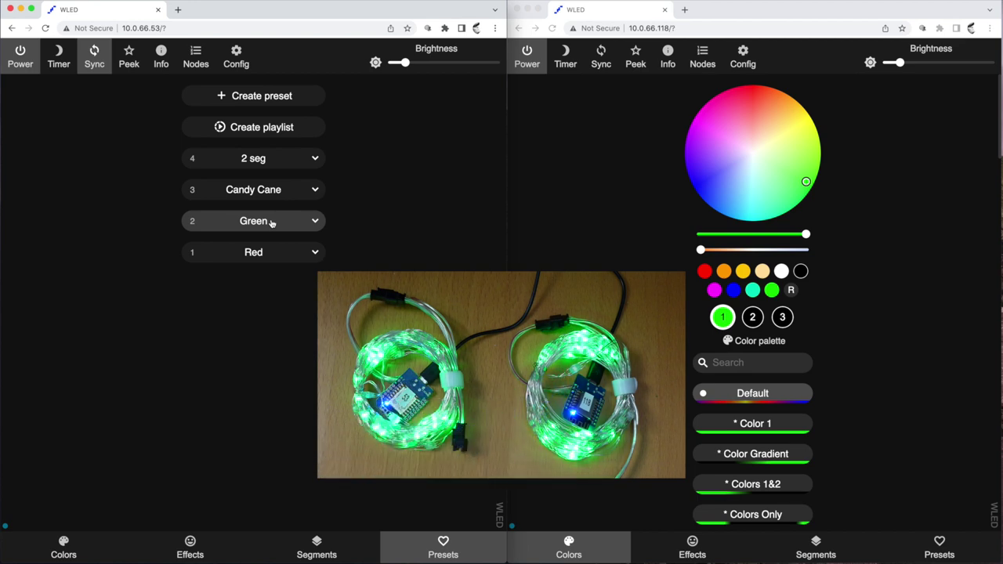
pyautogui.click(818, 552)
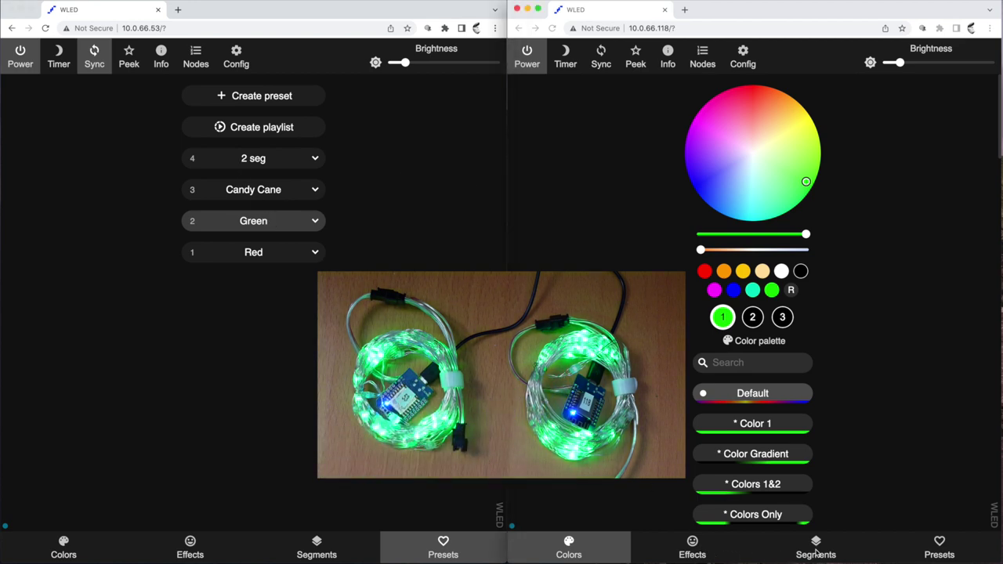
pyautogui.click(816, 543)
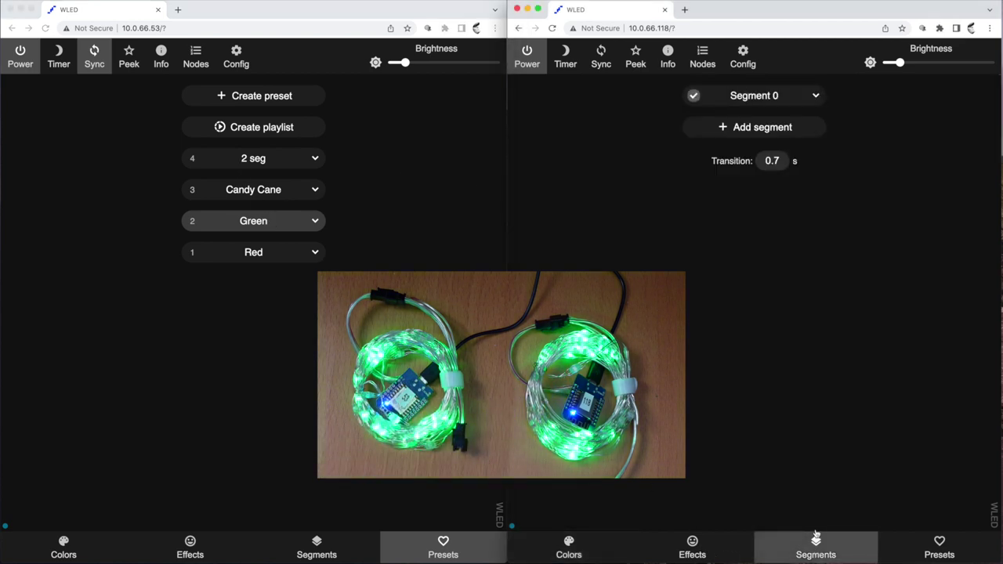
pyautogui.click(816, 97)
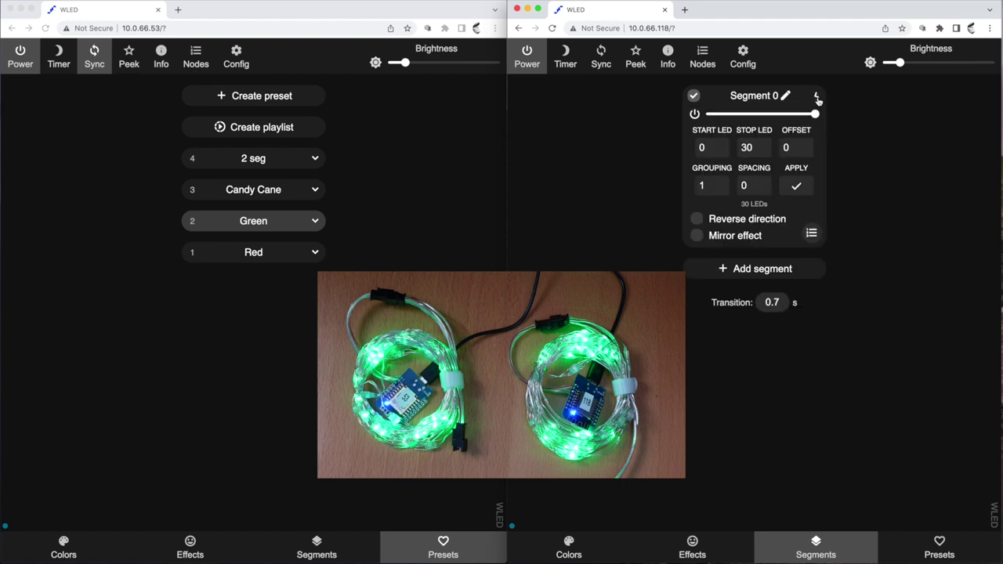
# Apply the 2 seg preset on the left, inspect right Segment 1, then apply Candy Cane
pyautogui.click(230, 161)
pyautogui.click(230, 160)
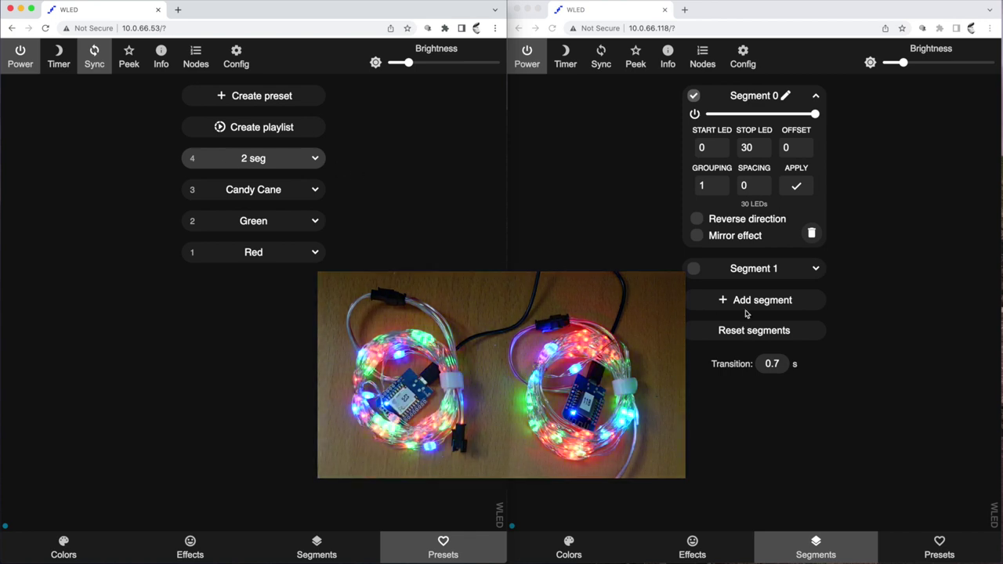
pyautogui.click(813, 273)
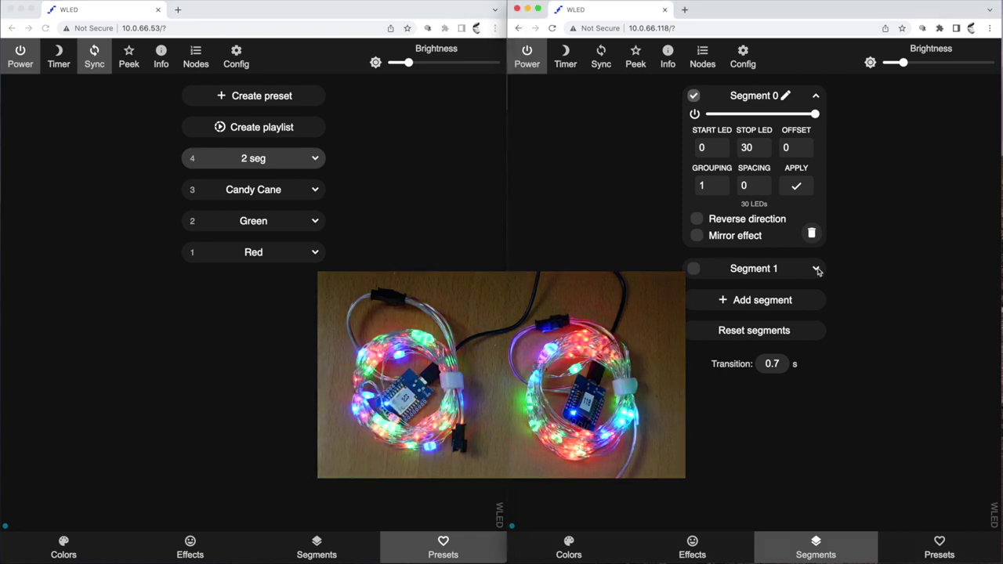
pyautogui.click(816, 270)
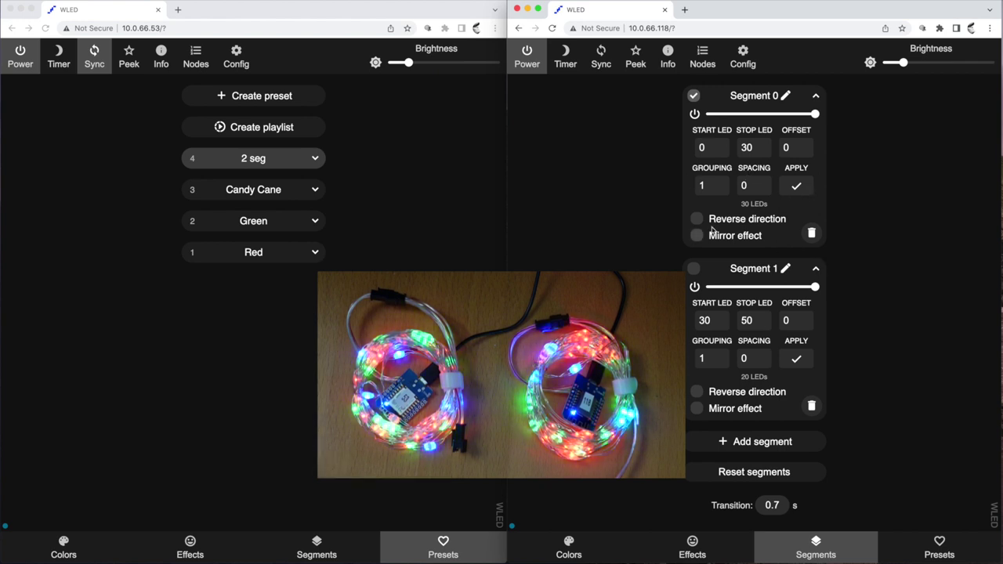
pyautogui.click(259, 193)
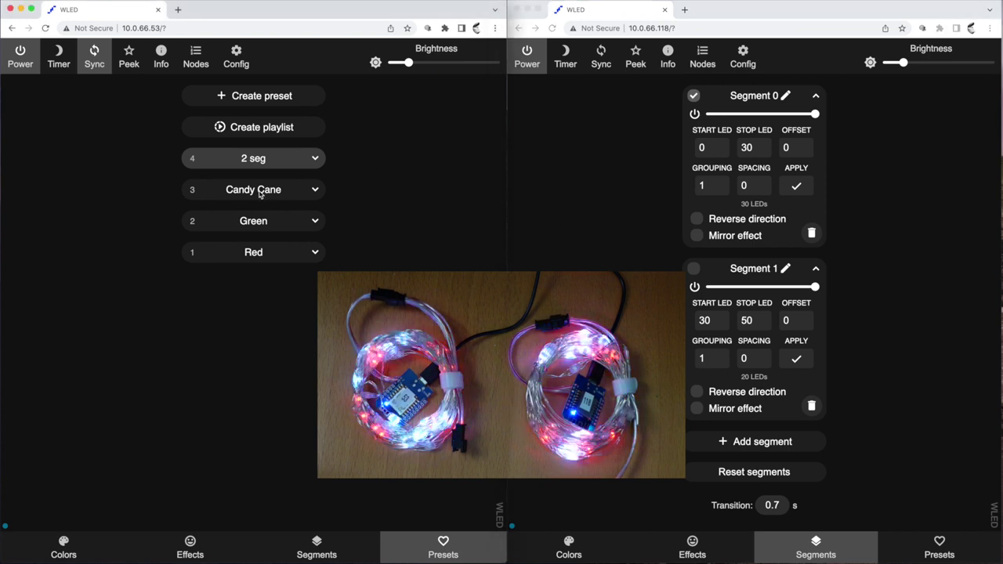
pyautogui.click(259, 194)
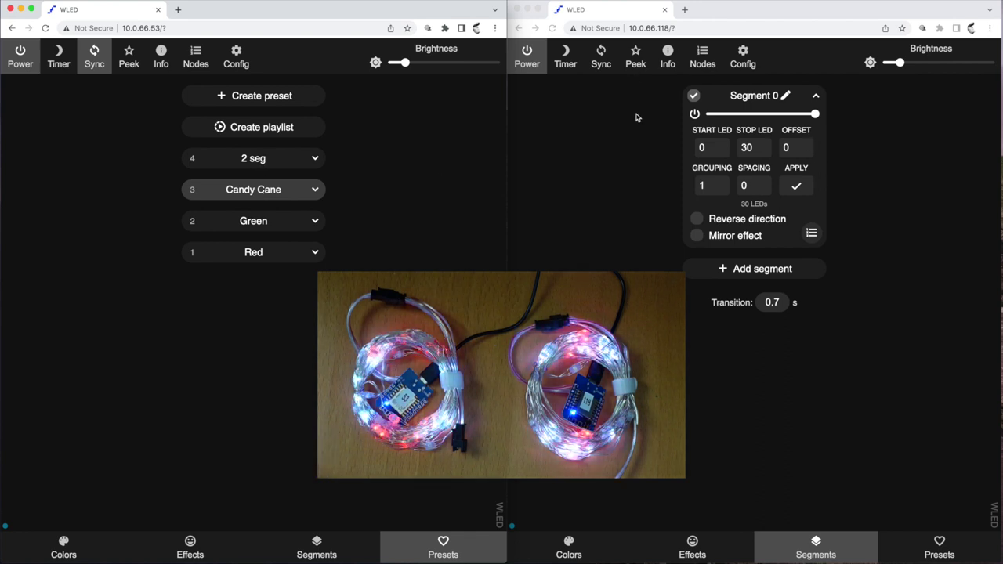
# Save the second controller's Sync Interfaces settings and return to its main controls
pyautogui.click(744, 62)
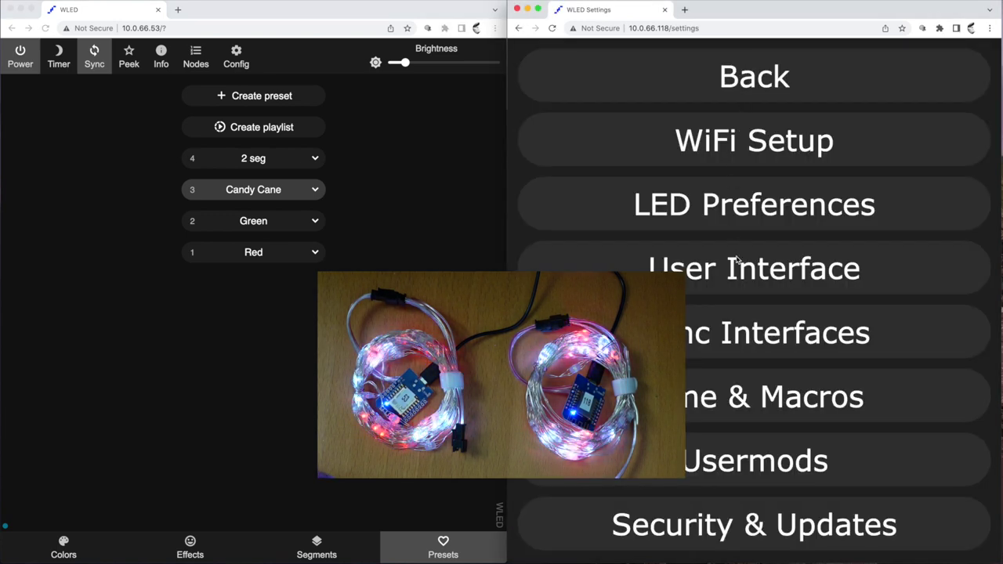
pyautogui.click(718, 330)
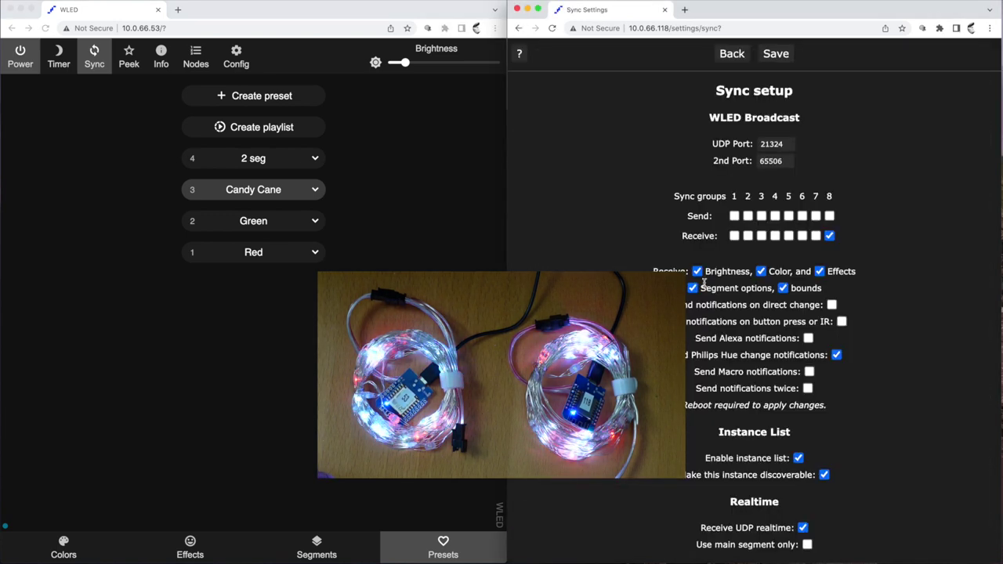
pyautogui.click(774, 56)
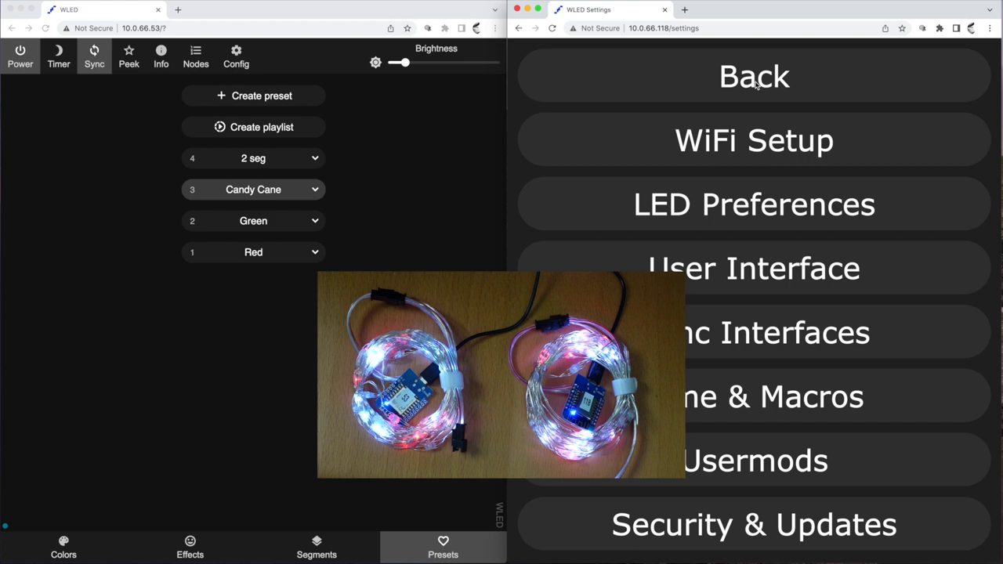
pyautogui.click(757, 79)
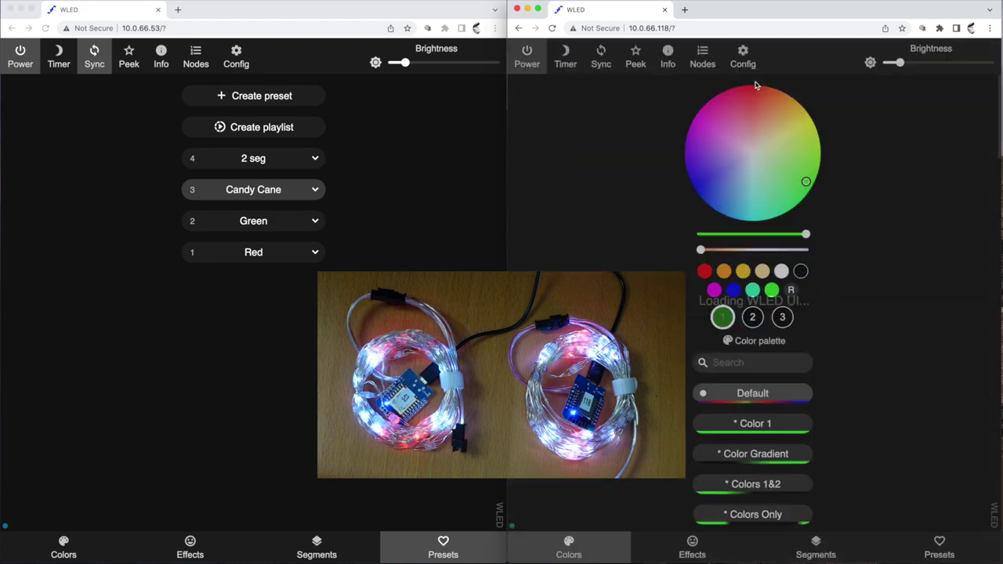
# Load the 2 Segments preset, splitting the right strip into LEDs 0–25 and 25–50
pyautogui.click(940, 549)
pyautogui.click(765, 159)
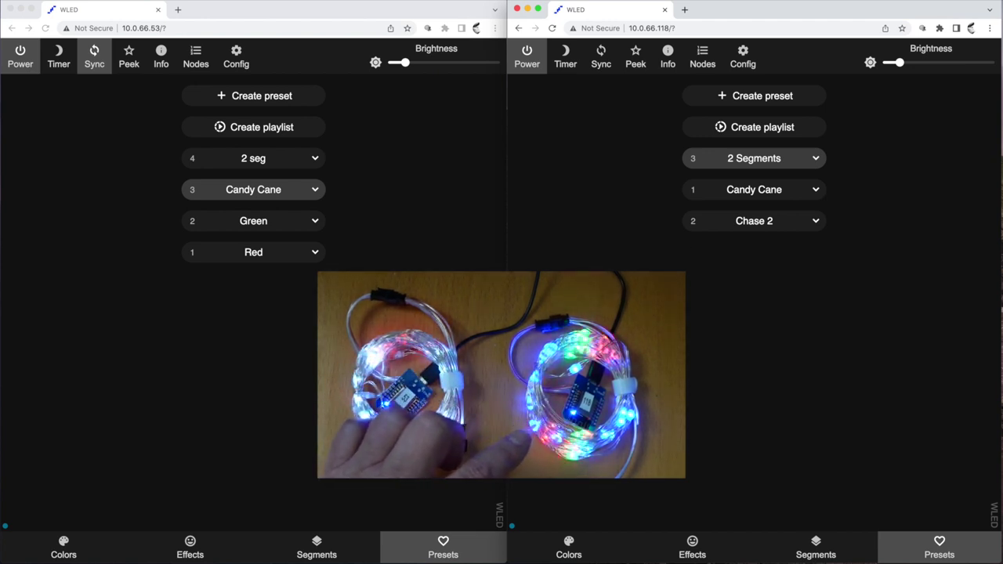
pyautogui.click(815, 547)
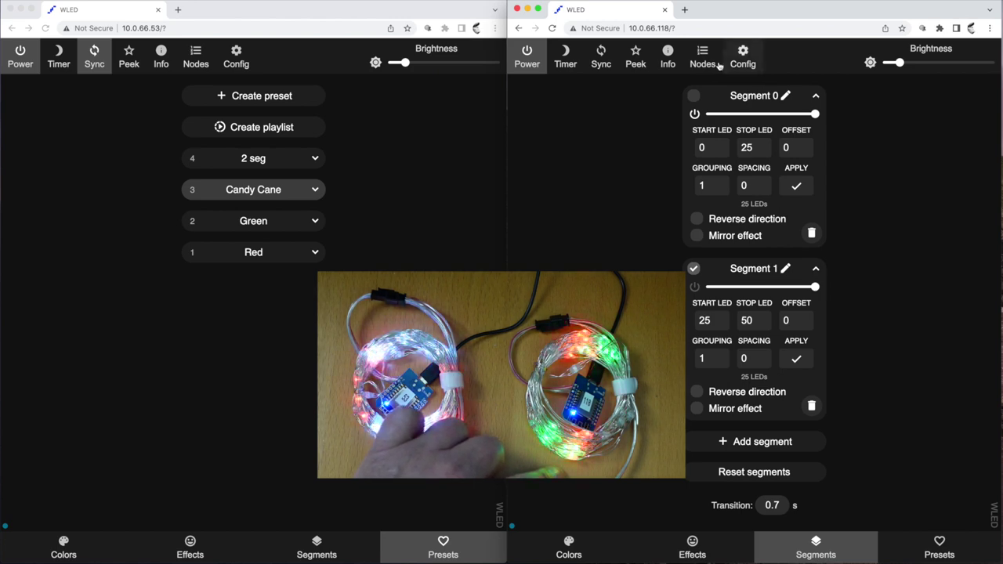
# Turn Segment 1 back on, apply Green on the left, and view its single Segment 0
pyautogui.click(694, 286)
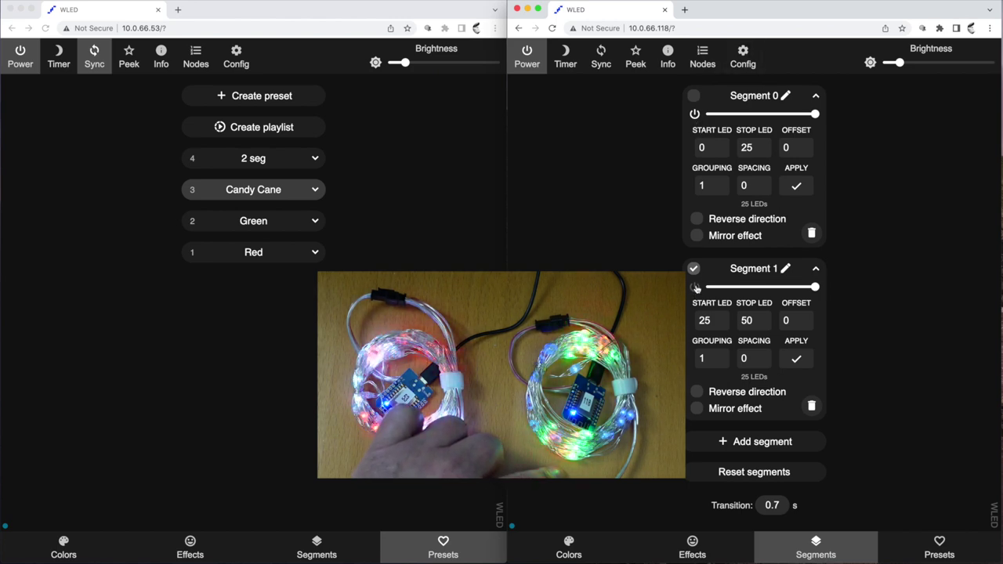
pyautogui.click(243, 224)
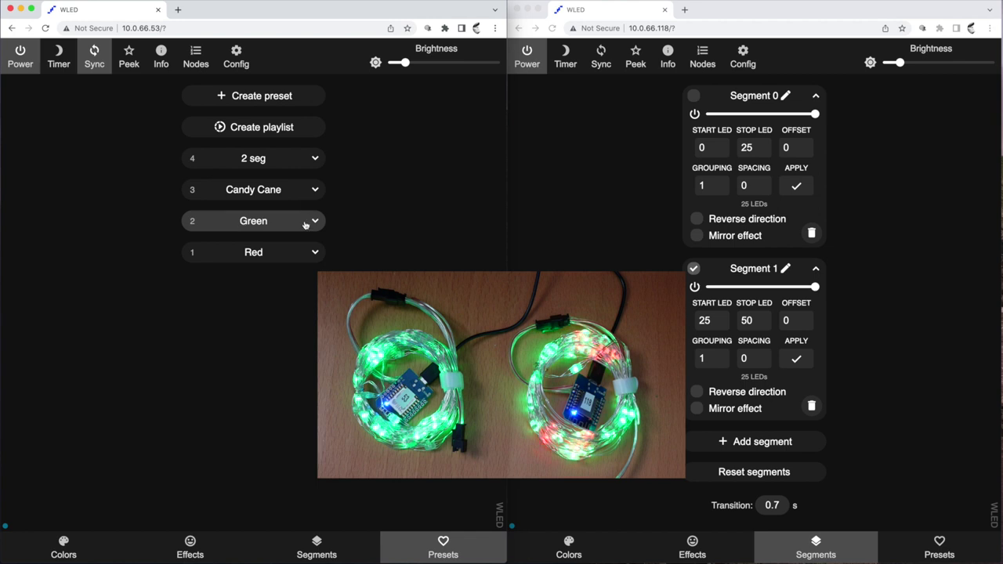
pyautogui.click(318, 554)
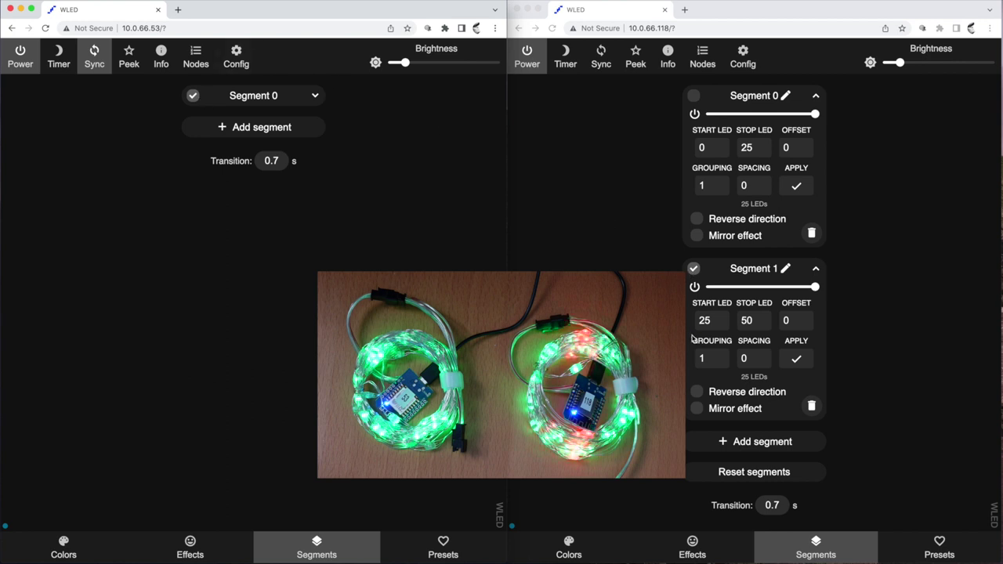
# On the second controller, deselect Segment 1 so only Segment 0 stays selected
pyautogui.click(944, 546)
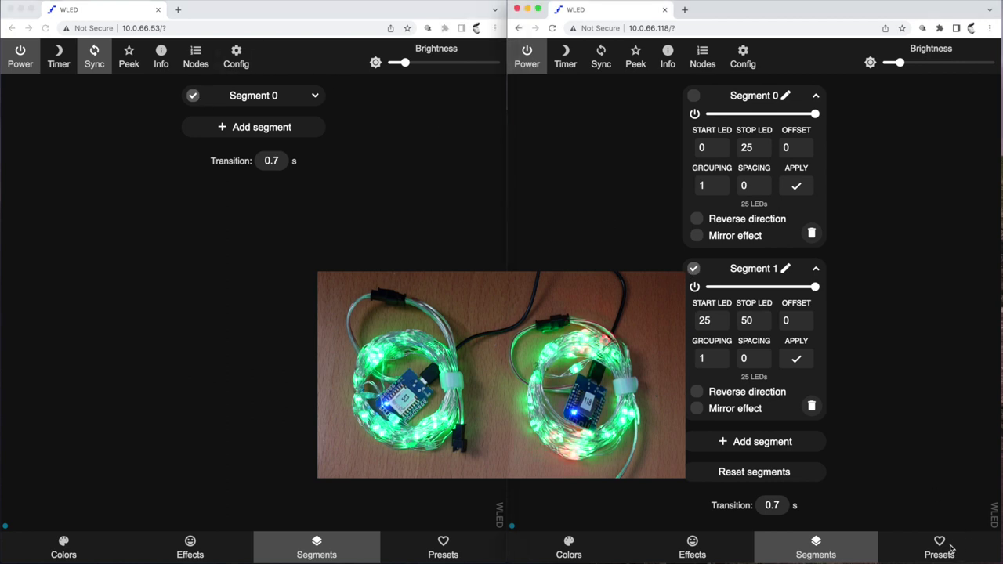
pyautogui.click(819, 549)
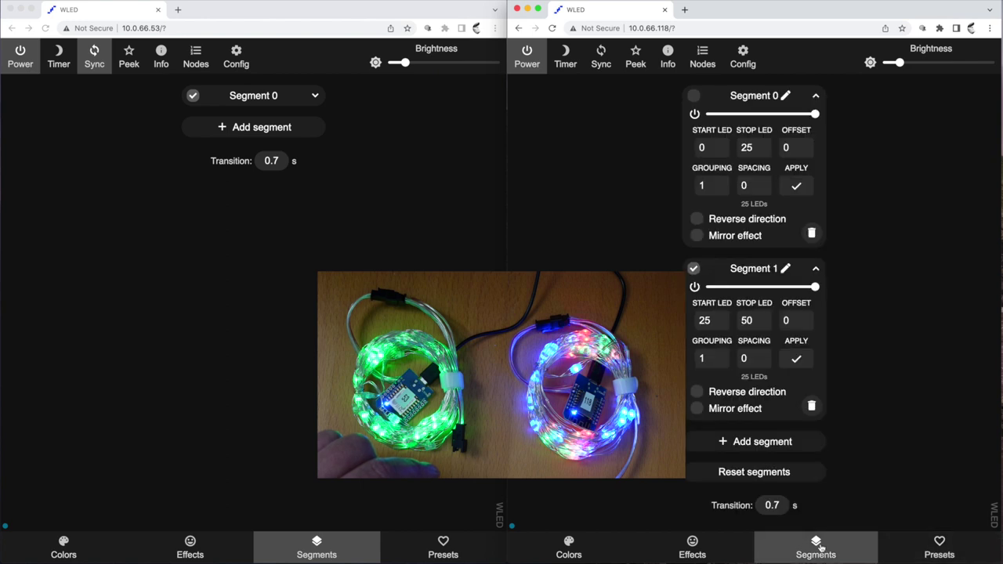
pyautogui.click(694, 269)
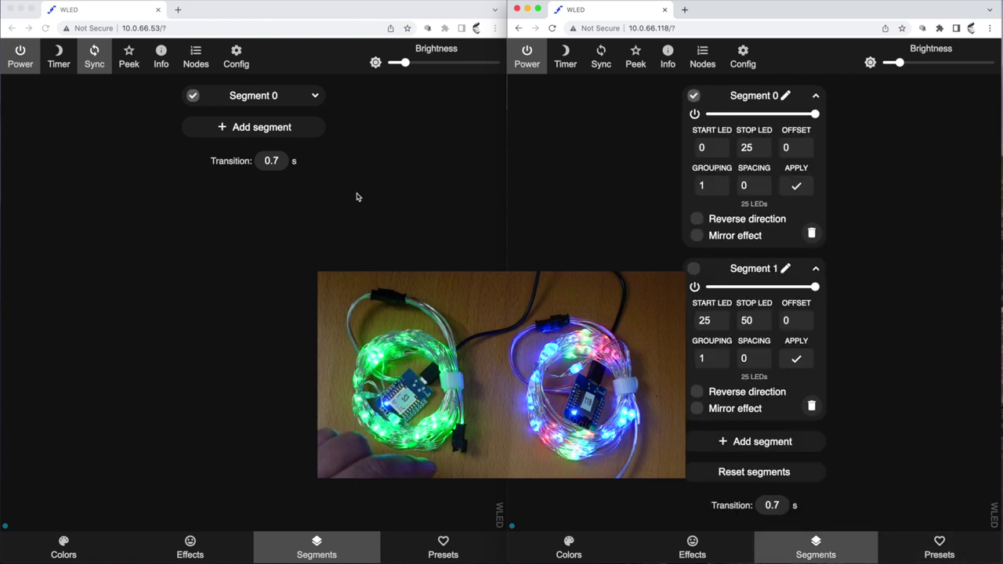
# Apply the Red preset on the first controller, then show the second controller's preset list
pyautogui.click(432, 544)
pyautogui.click(433, 544)
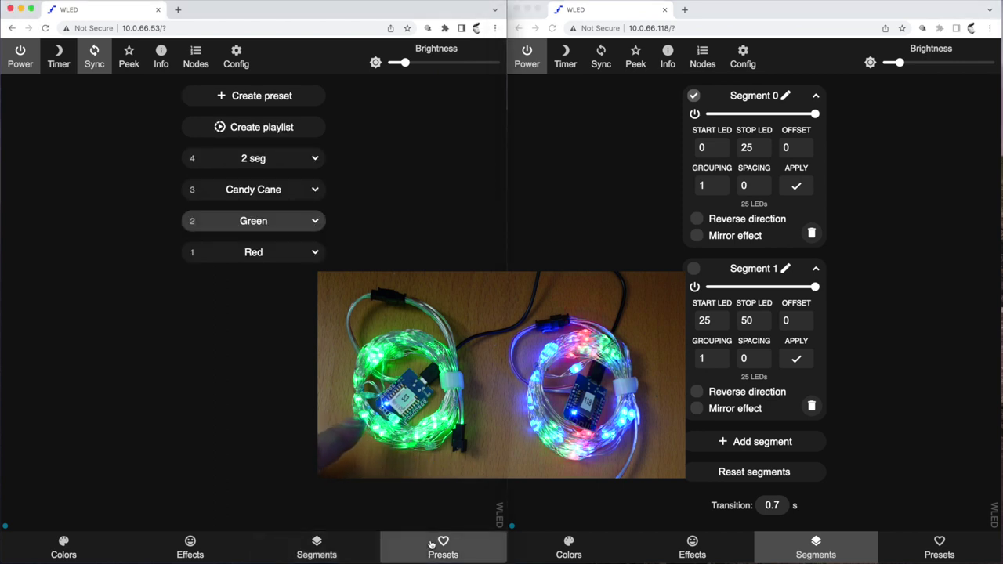
pyautogui.click(283, 251)
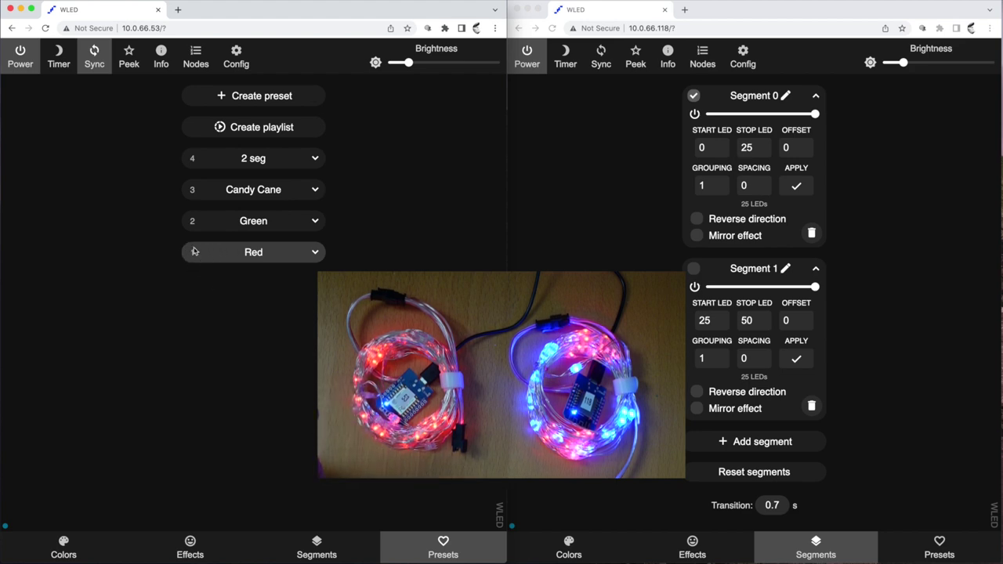
pyautogui.click(949, 556)
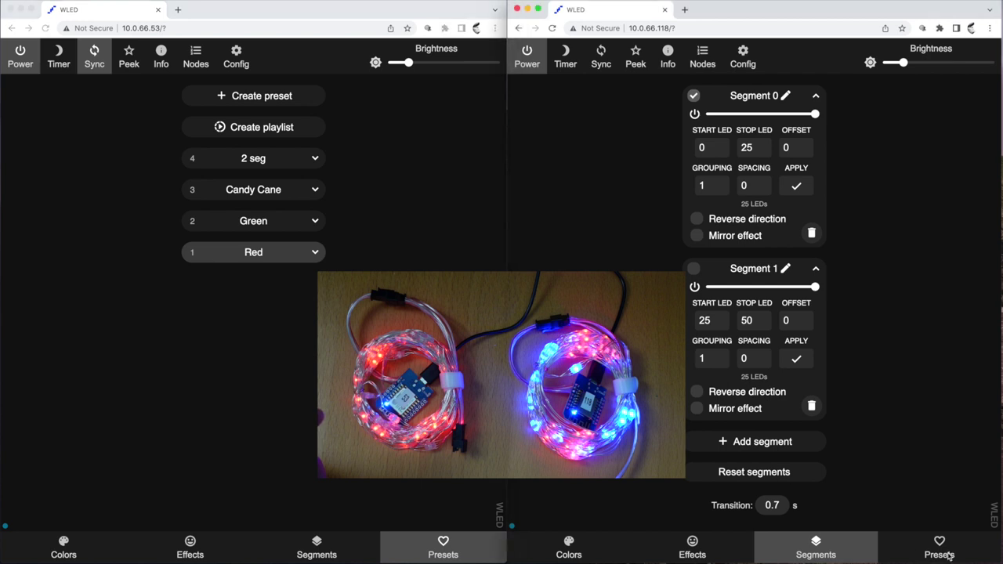
pyautogui.click(949, 555)
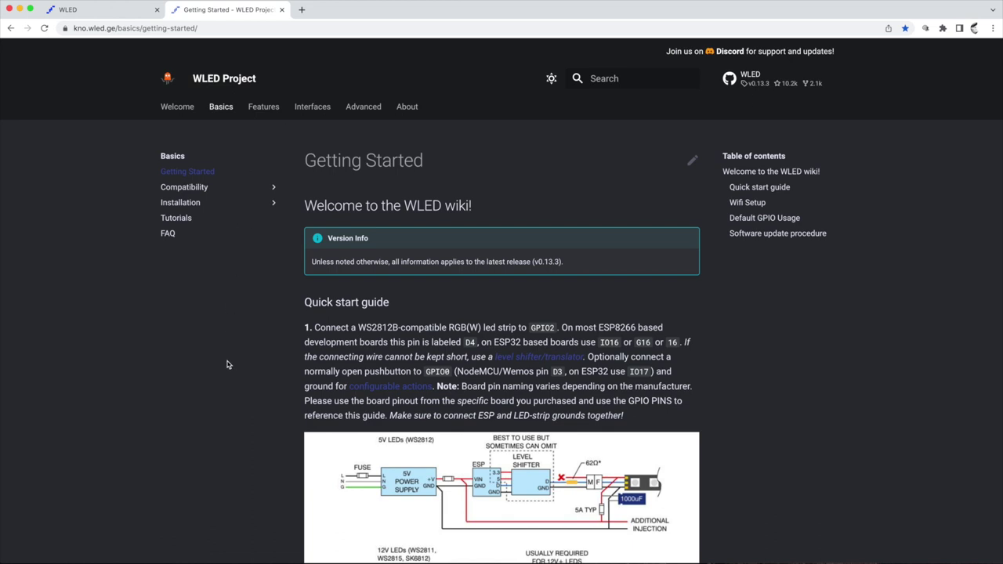
# Open Interfaces > JSON API in the knowledge base and scroll through the CURL example and value tables
pyautogui.click(312, 108)
pyautogui.click(179, 250)
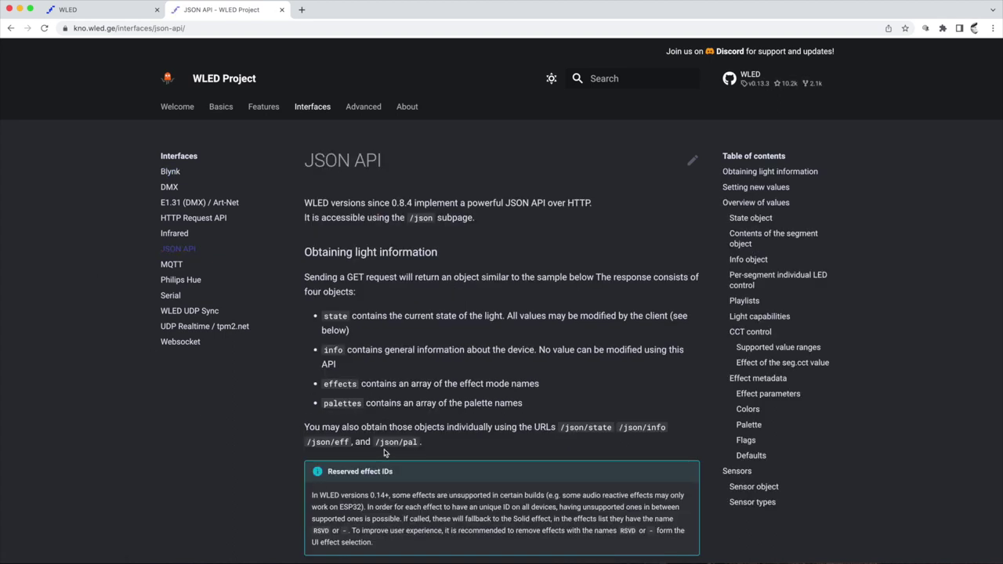
pyautogui.scroll(-1, 376, 469)
pyautogui.scroll(1, 377, 468)
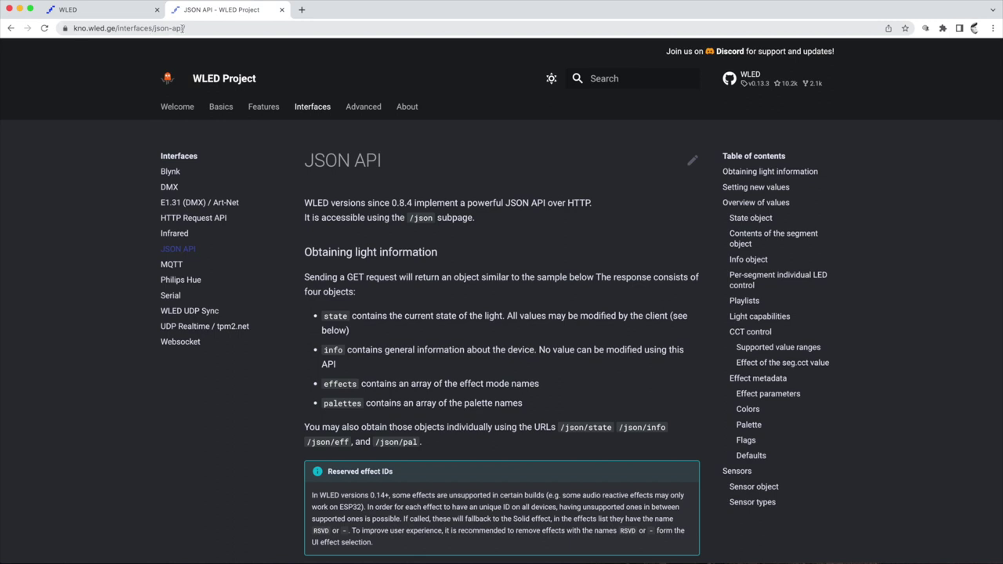
pyautogui.scroll(-7, 475, 343)
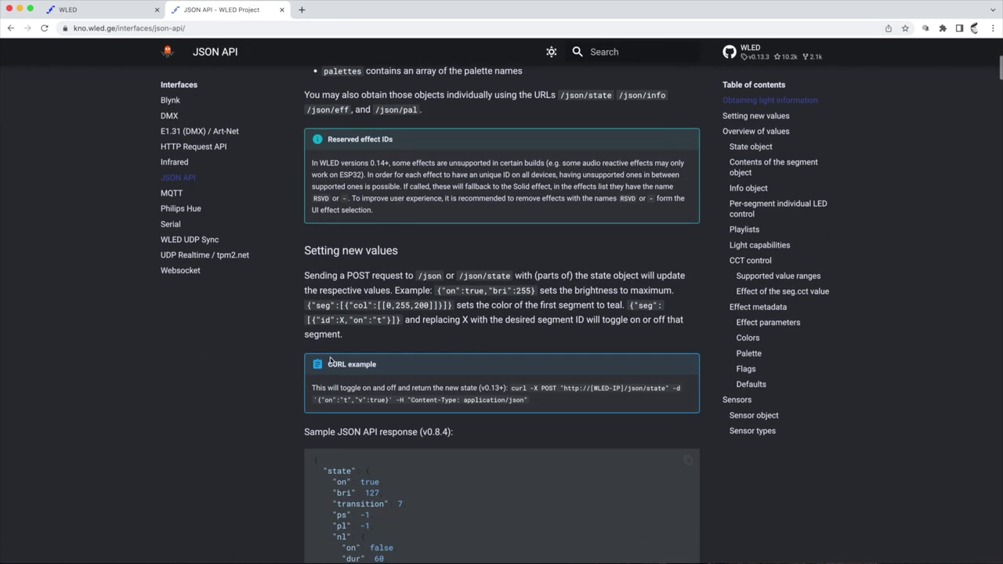
pyautogui.scroll(-5, 289, 472)
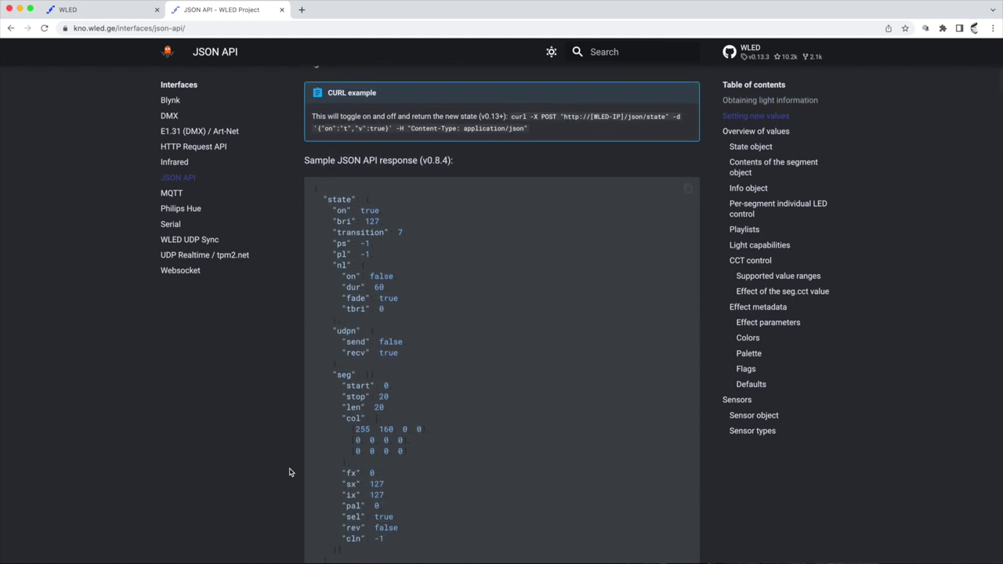
pyautogui.scroll(4, 289, 472)
pyautogui.scroll(-15, 289, 472)
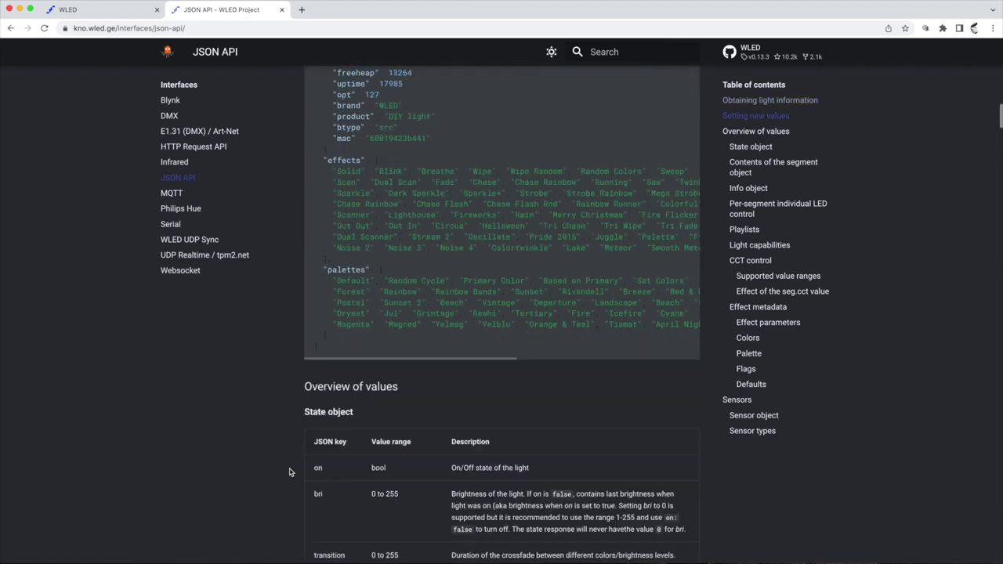
pyautogui.scroll(-18, 290, 472)
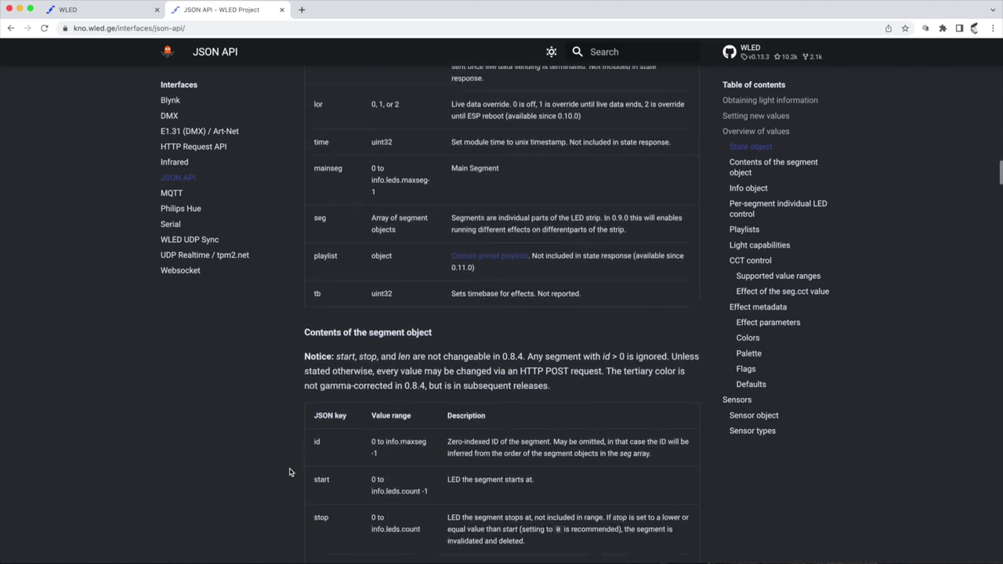
pyautogui.scroll(-18, 289, 472)
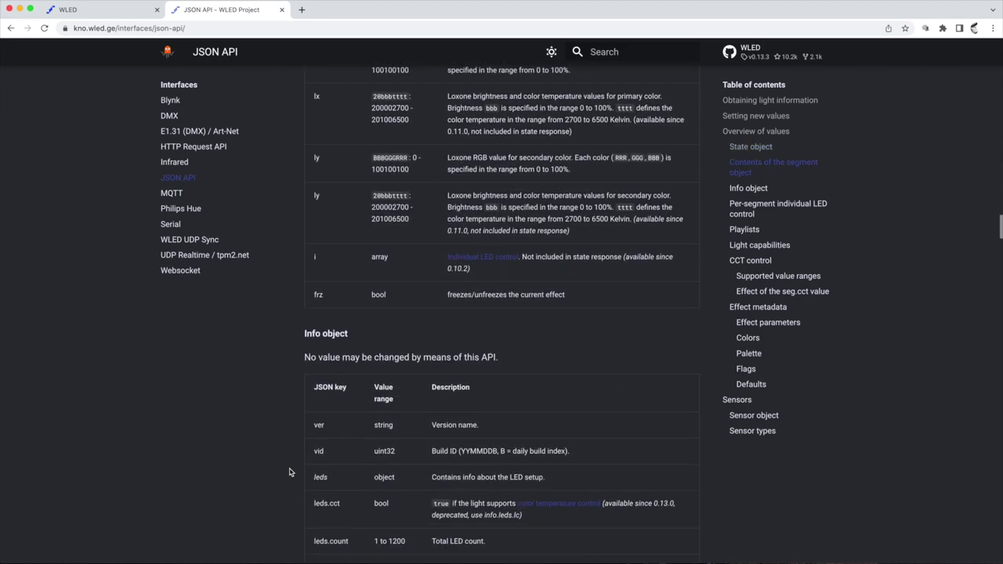
pyautogui.scroll(-20, 289, 471)
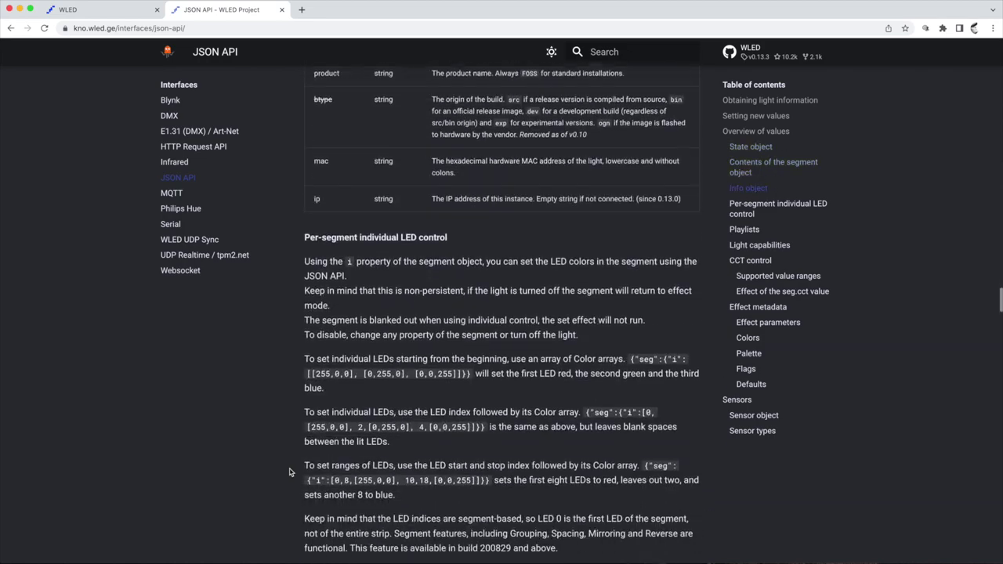
pyautogui.scroll(-8, 289, 472)
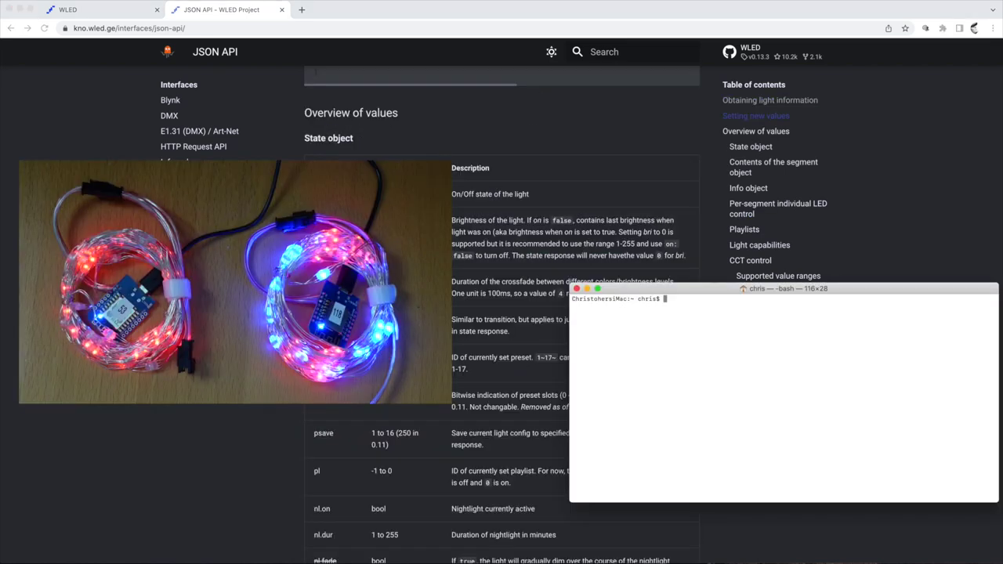
# Move the Terminal window, clear the screen and paste the curl example command
pyautogui.moveTo(679, 293); pyautogui.dragTo(574, 183)
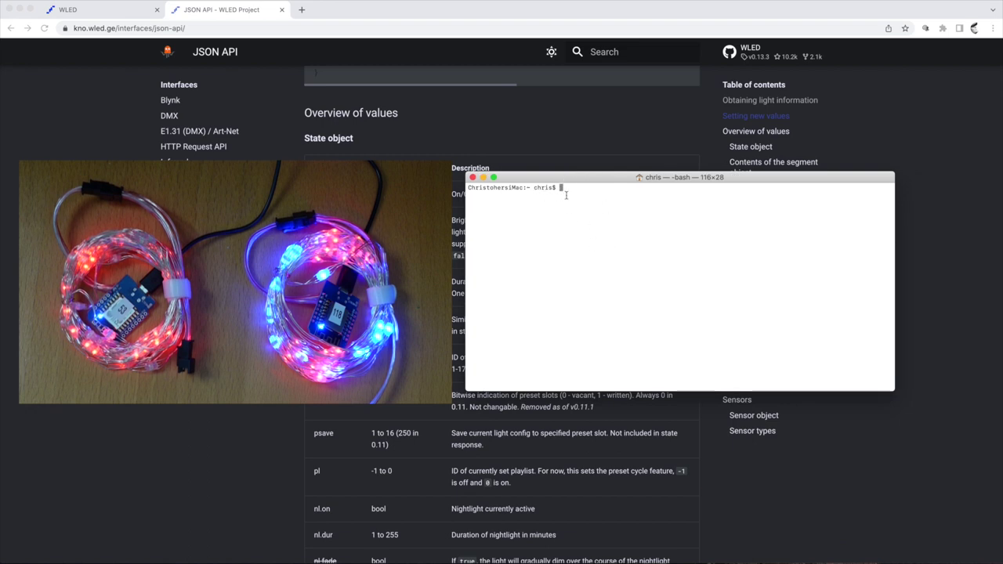
pyautogui.write('clear')
pyautogui.press('Return')
pyautogui.write('curl -X POST "http://10.0.66.118/json/state" -d \'{"on":"t"}\' -H "Content-Type: application/json"')
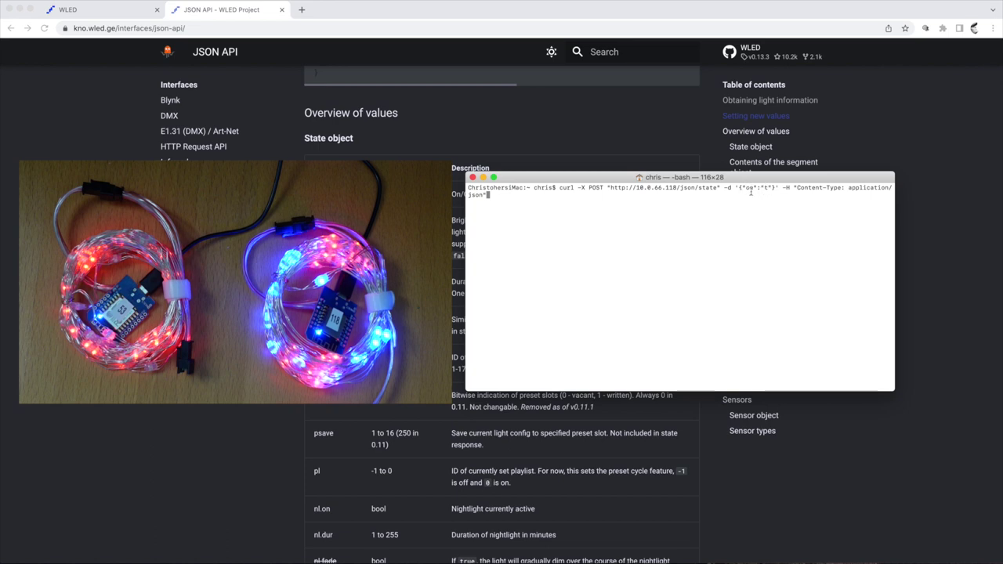
# Send the {"on":"t"} toggle to 10.0.66.118 twice, switching the strip off and back on
pyautogui.write('t')
pyautogui.press('Return')
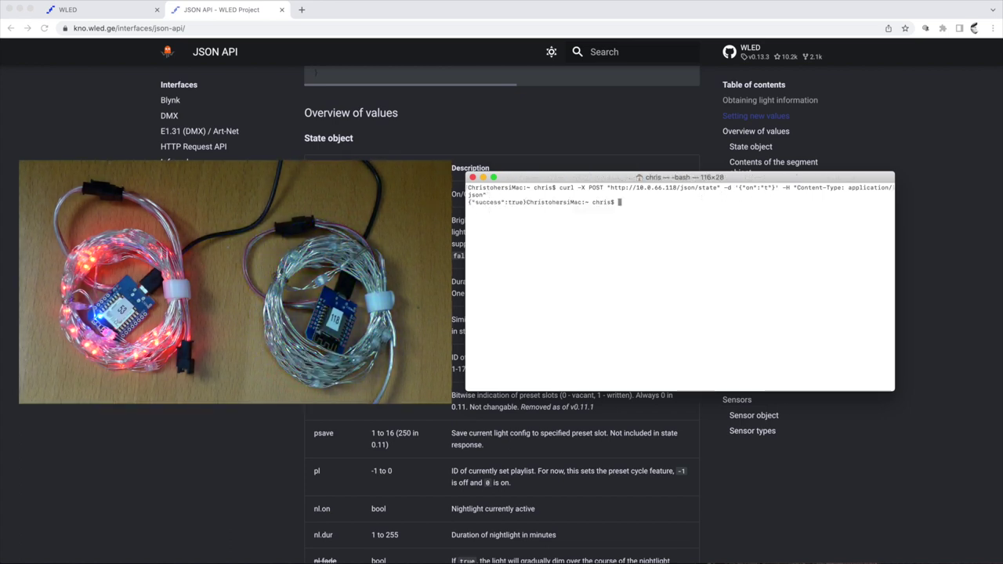
pyautogui.press('Up')
pyautogui.press('Return')
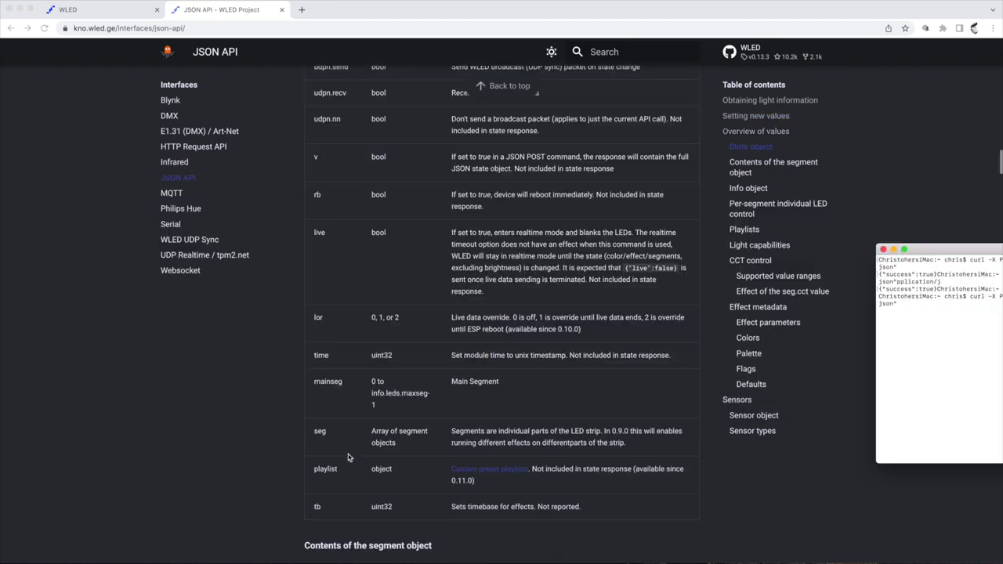
# Re-centre the Terminal and run the curl command applying preset 1 to 10.0.66.118
pyautogui.scroll(10, 349, 457)
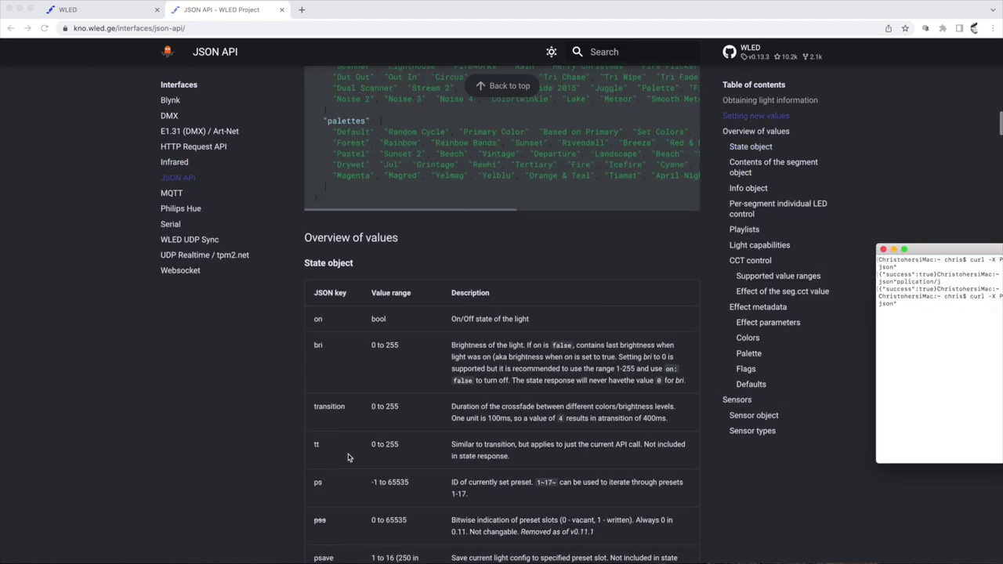
pyautogui.scroll(-2, 348, 458)
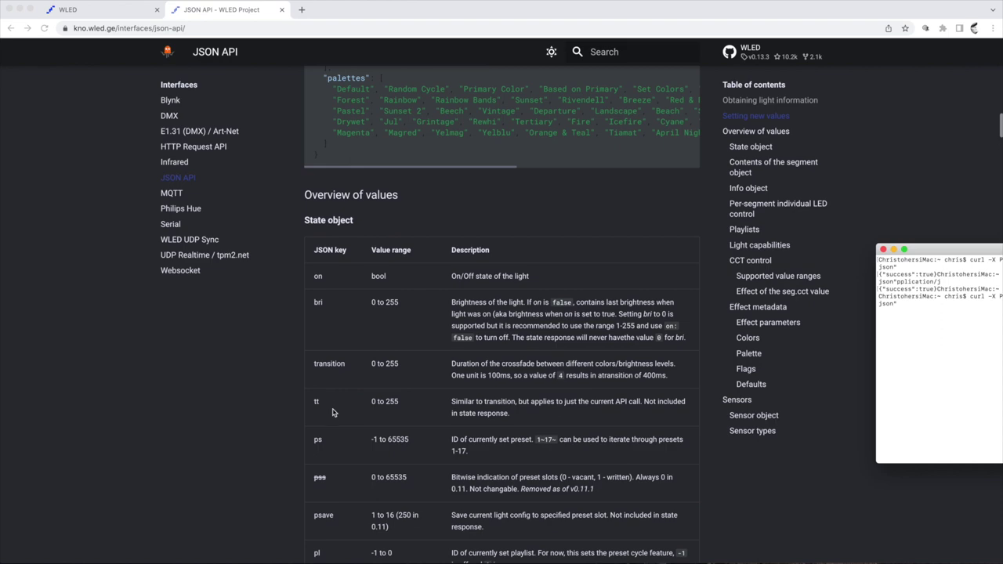
pyautogui.scroll(-3, 335, 410)
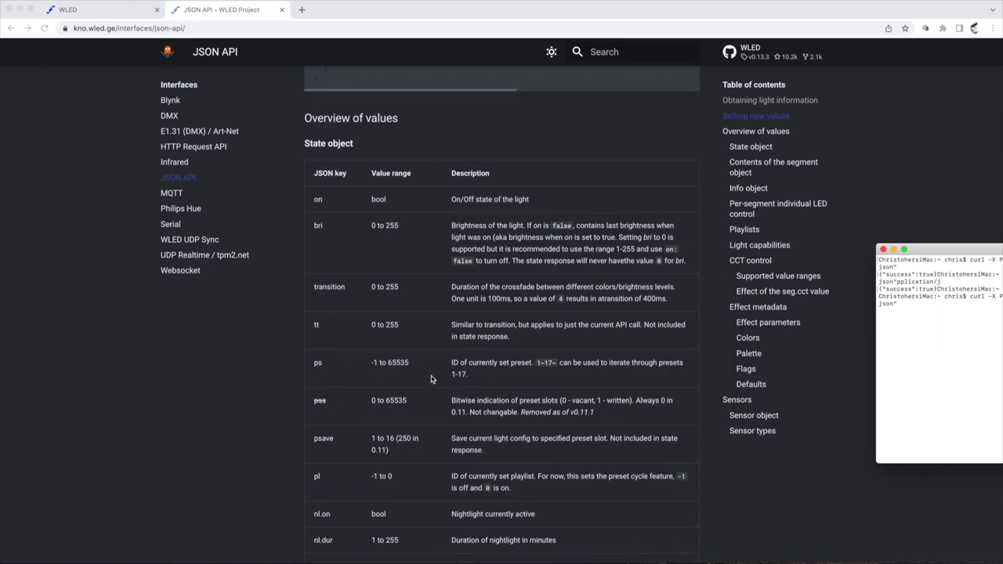
pyautogui.scroll(-4, 455, 383)
pyautogui.scroll(-2, 453, 384)
pyautogui.scroll(7, 460, 385)
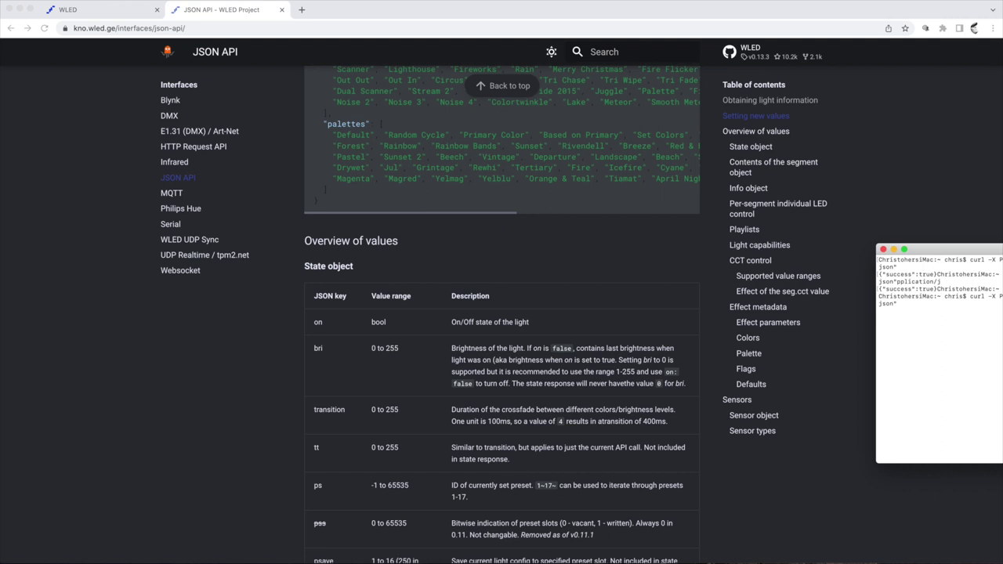
pyautogui.moveTo(996, 249); pyautogui.dragTo(646, 263)
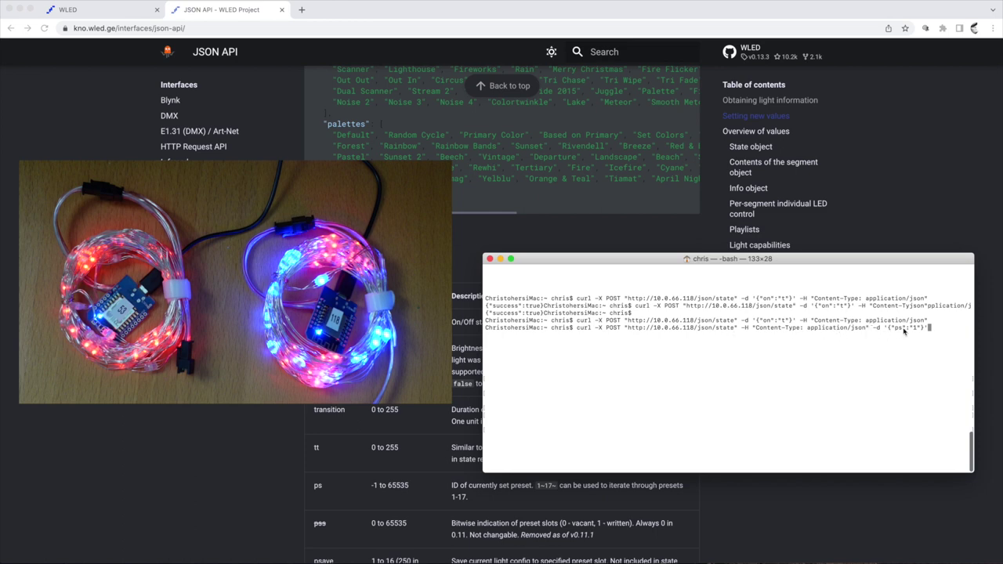
pyautogui.press('Return')
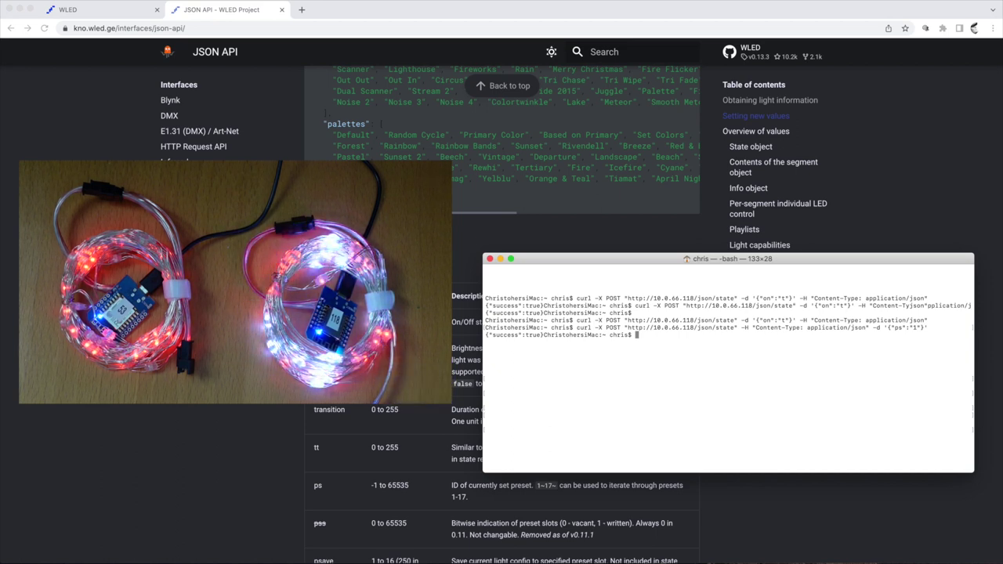
# Edit the command to preset 2 and apply it to 10.0.66.118
pyautogui.press('Return')
pyautogui.press('Up')
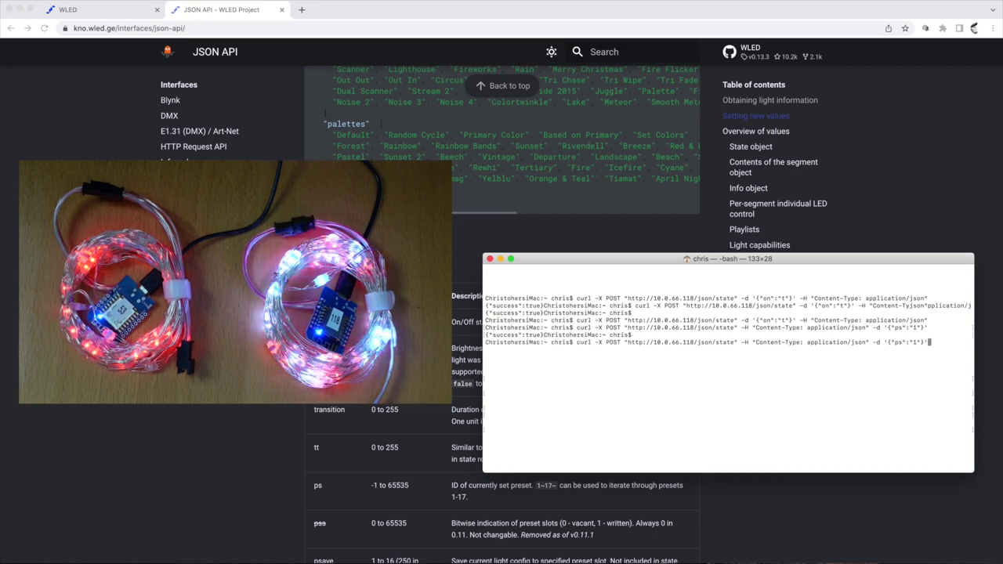
pyautogui.press('Left')
pyautogui.press('Left')
pyautogui.press('Left')
pyautogui.press('Left')
pyautogui.press('BackSpace')
pyautogui.write('2')
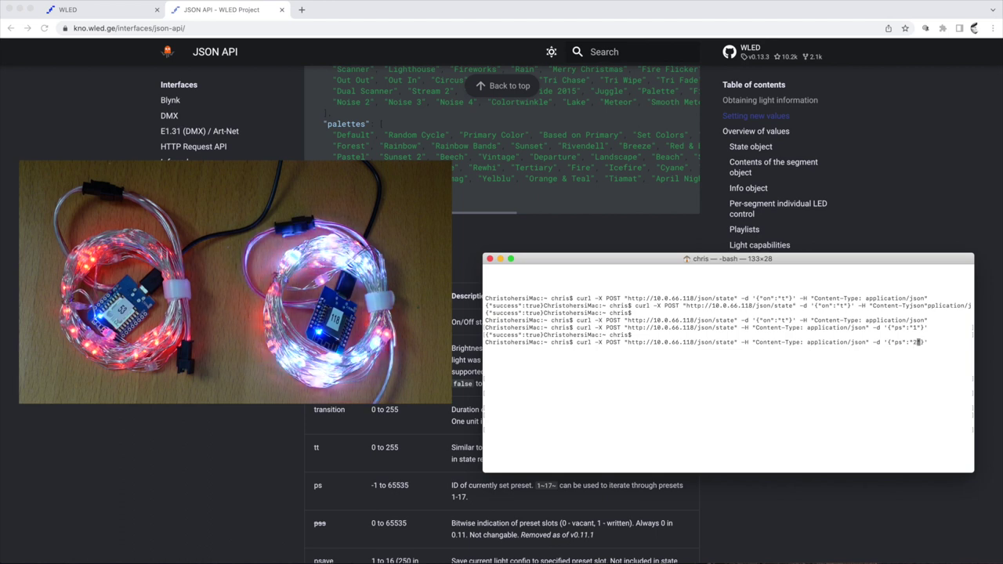
pyautogui.press('Return')
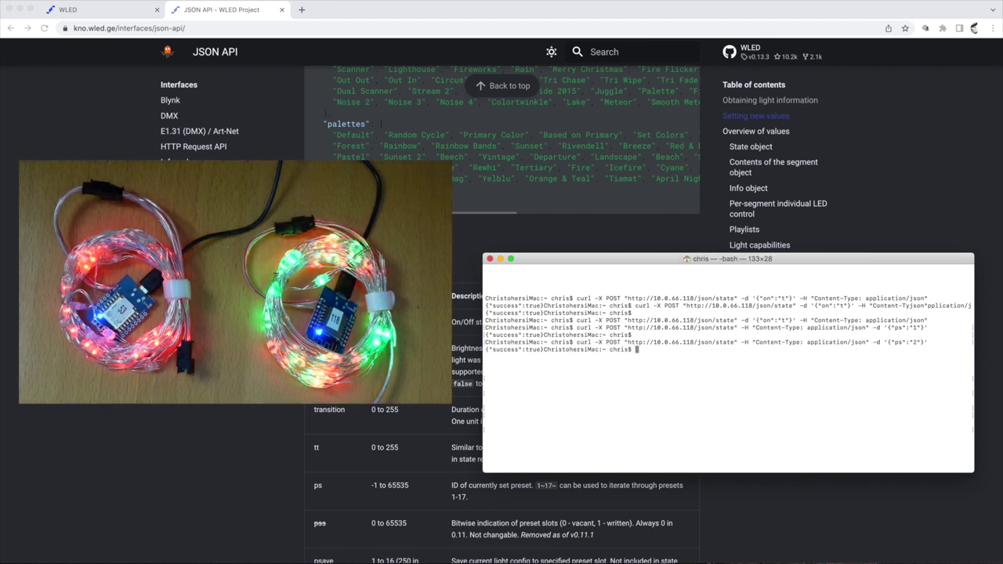
# Change the IP ending from 118 to 53 and send preset 2 to 10.0.66.53
pyautogui.press('Return')
pyautogui.press('Up')
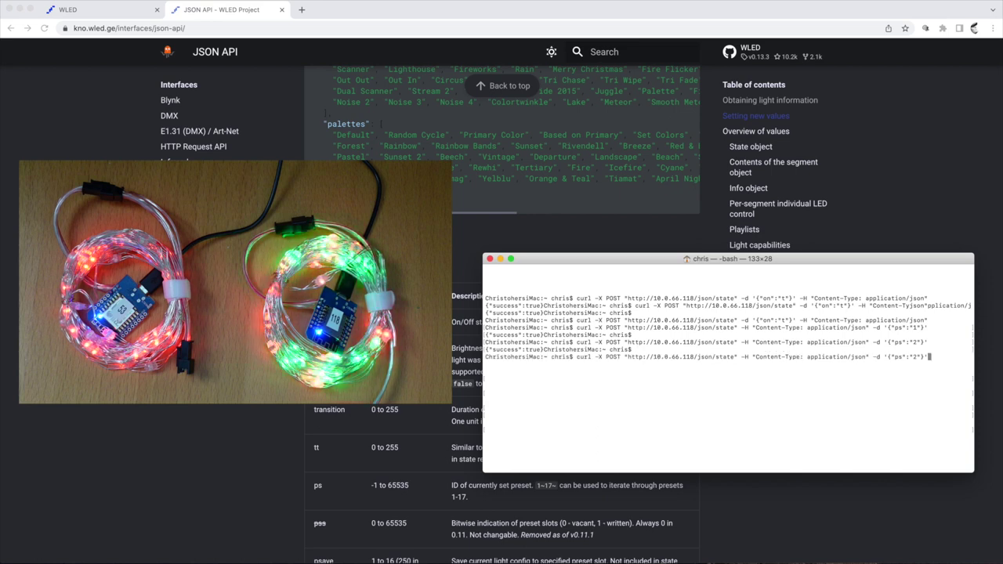
pyautogui.press('Left')
pyautogui.press('Left')
pyautogui.press('Left')
pyautogui.press('Left')
pyautogui.press('Left')
pyautogui.press('Left')
pyautogui.press('Left')
pyautogui.press('Left')
pyautogui.press('Left')
pyautogui.press('Left')
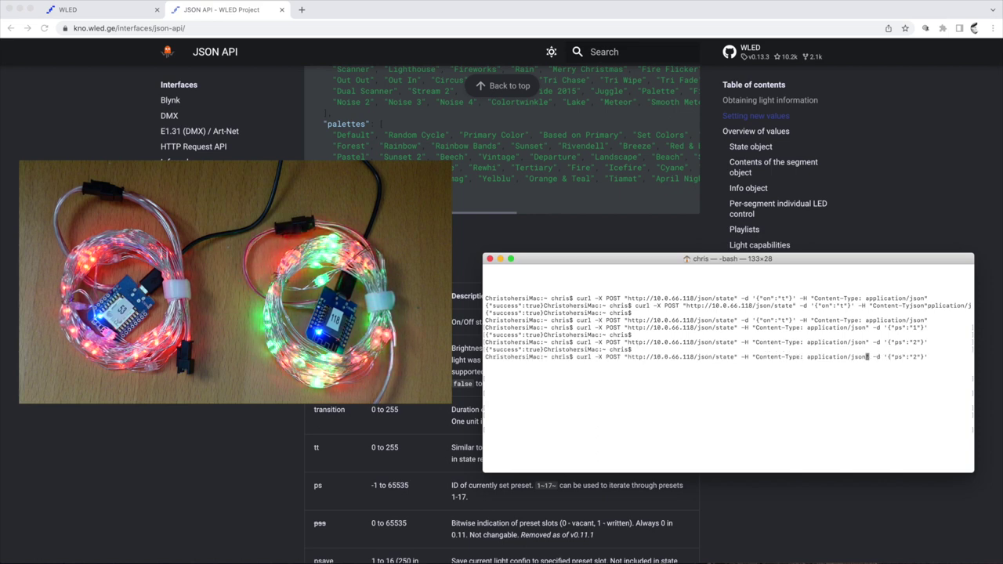
pyautogui.press('Left')
pyautogui.press('Left')
pyautogui.press('Left')
pyautogui.press('Left')
pyautogui.press('Left')
pyautogui.press('Left')
pyautogui.press('Left')
pyautogui.press('Left')
pyautogui.press('Left')
pyautogui.press('Left')
pyautogui.press('Left')
pyautogui.press('Left')
pyautogui.press('Left')
pyautogui.press('Left')
pyautogui.press('Left')
pyautogui.press('Left')
pyautogui.press('Left')
pyautogui.press('Left')
pyautogui.press('Left')
pyautogui.press('Left')
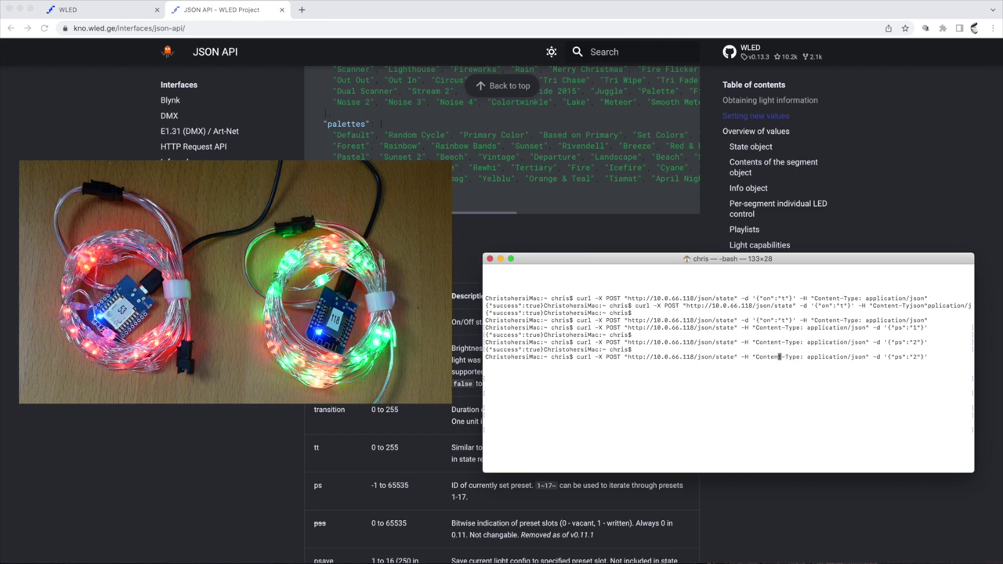
pyautogui.press('Left')
pyautogui.press('Left')
pyautogui.press('Left')
pyautogui.press('Left')
pyautogui.press('Left')
pyautogui.press('Left')
pyautogui.press('Left')
pyautogui.press('Left')
pyautogui.press('Left')
pyautogui.press('Left')
pyautogui.press('Left')
pyautogui.press('Left')
pyautogui.press('Left')
pyautogui.press('Left')
pyautogui.press('Left')
pyautogui.press('Left')
pyautogui.press('Left')
pyautogui.press('Left')
pyautogui.press('Left')
pyautogui.press('Left')
pyautogui.press('BackSpace')
pyautogui.press('BackSpace')
pyautogui.press('BackSpace')
pyautogui.write('53')
pyautogui.press('Return')
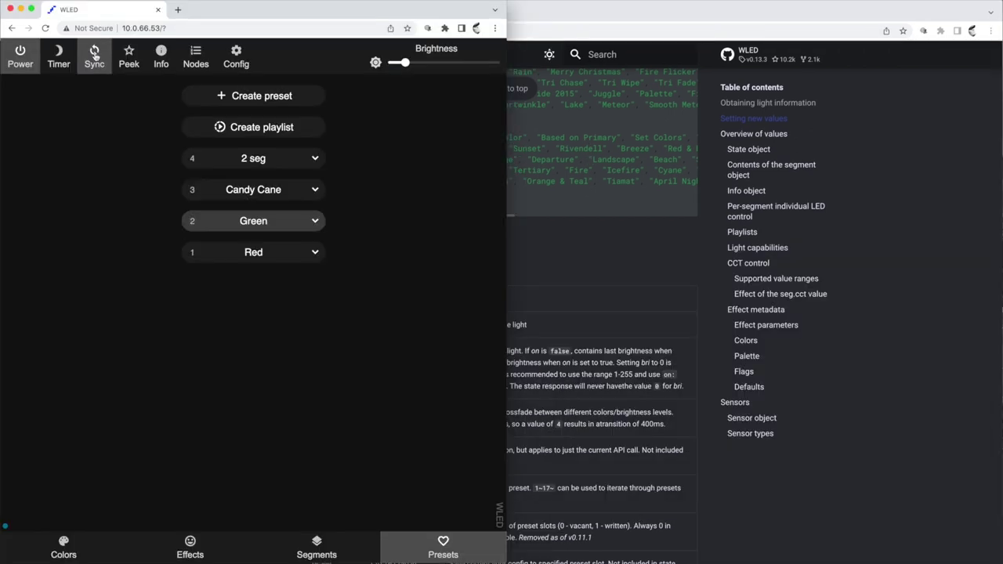
# Turn Sync off in the UI, then curl preset 1 to 10.0.66.53 and 10.0.66.118
pyautogui.click(94, 52)
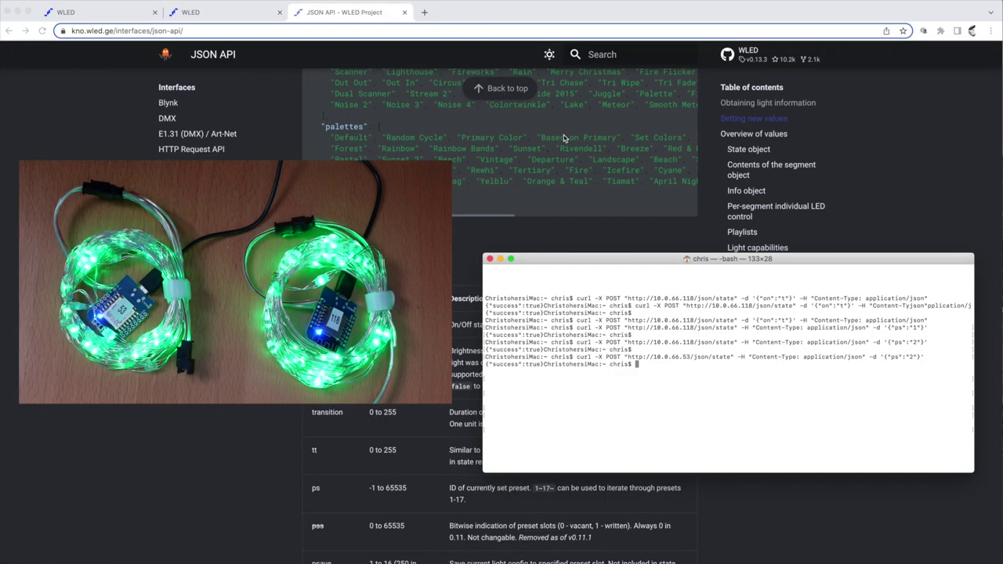
pyautogui.press('Return')
pyautogui.press('Up')
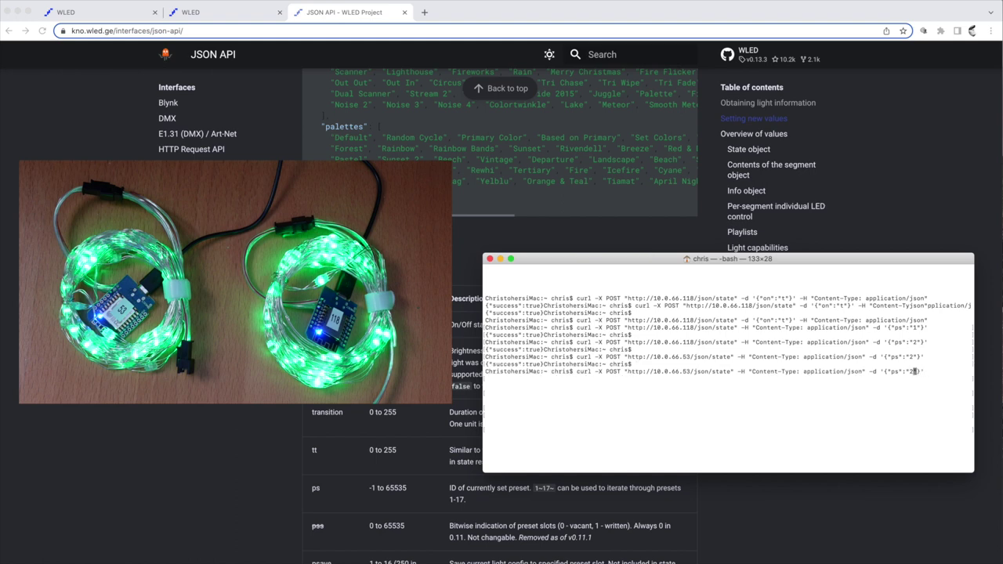
pyautogui.press('Return')
pyautogui.press('Up')
pyautogui.press('Up')
pyautogui.press('Up')
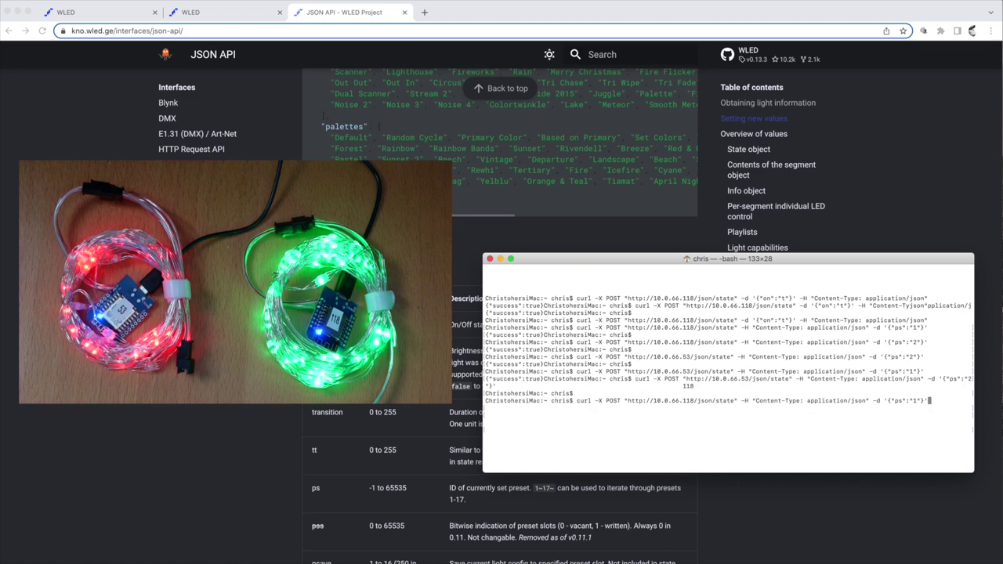
pyautogui.press('Return')
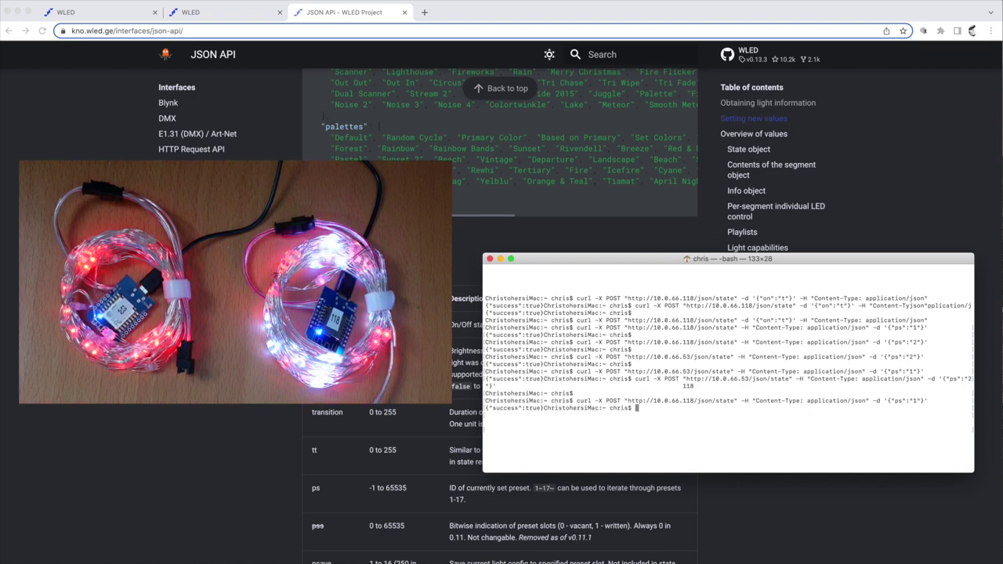